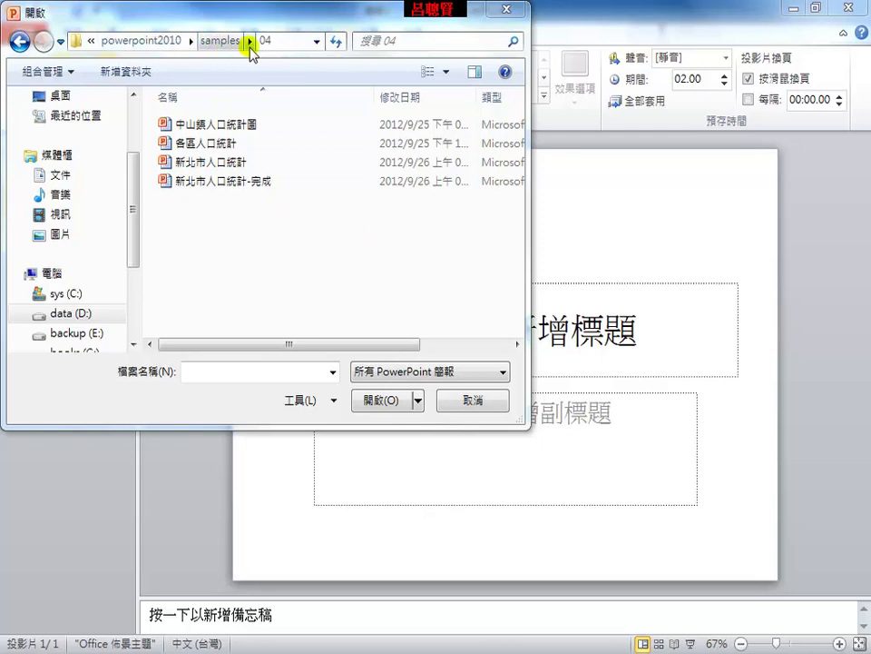
# Open 新北市人口統計 from the samples 04 folder, showing the title slide 新北市人口統計圖
pyautogui.doubleClick(210, 164)
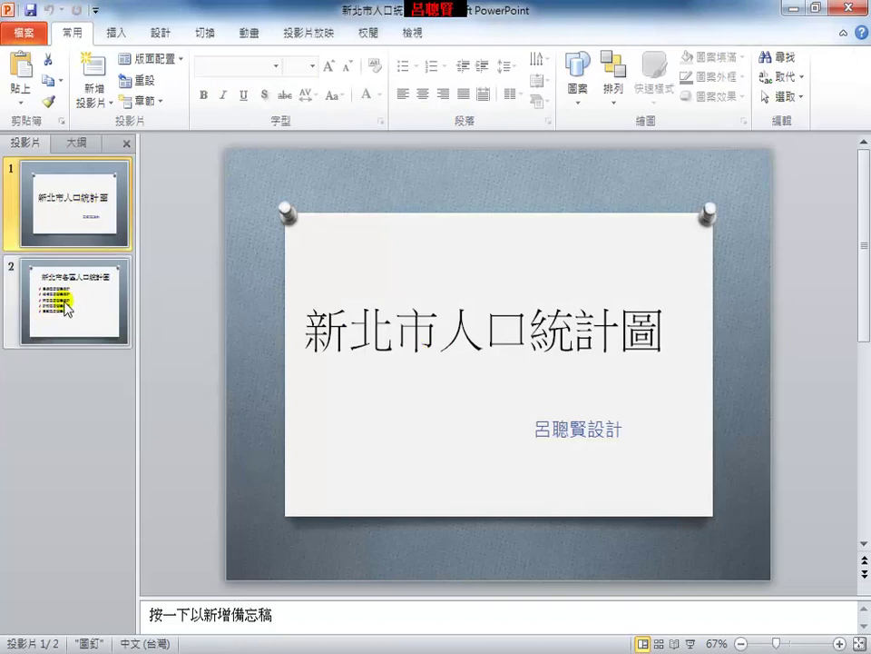
pyautogui.click(58, 311)
pyautogui.click(441, 295)
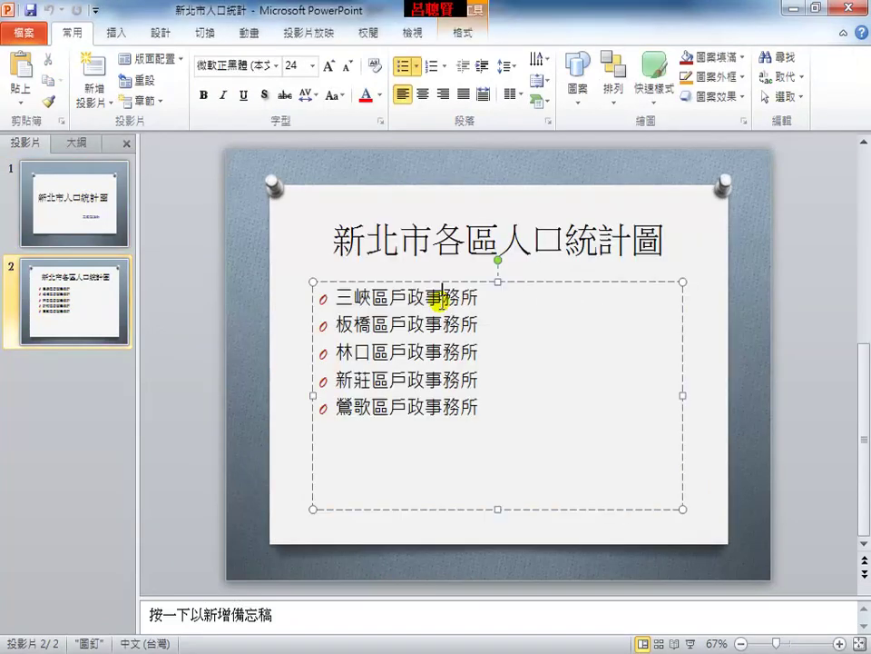
pyautogui.moveTo(478, 298); pyautogui.dragTo(345, 305)
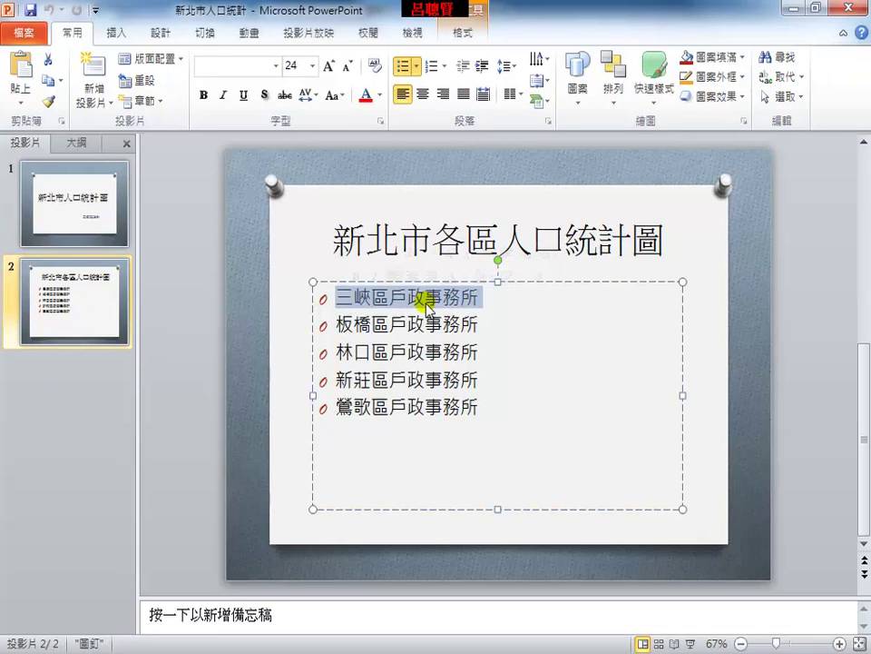
pyautogui.moveTo(485, 298); pyautogui.dragTo(326, 298)
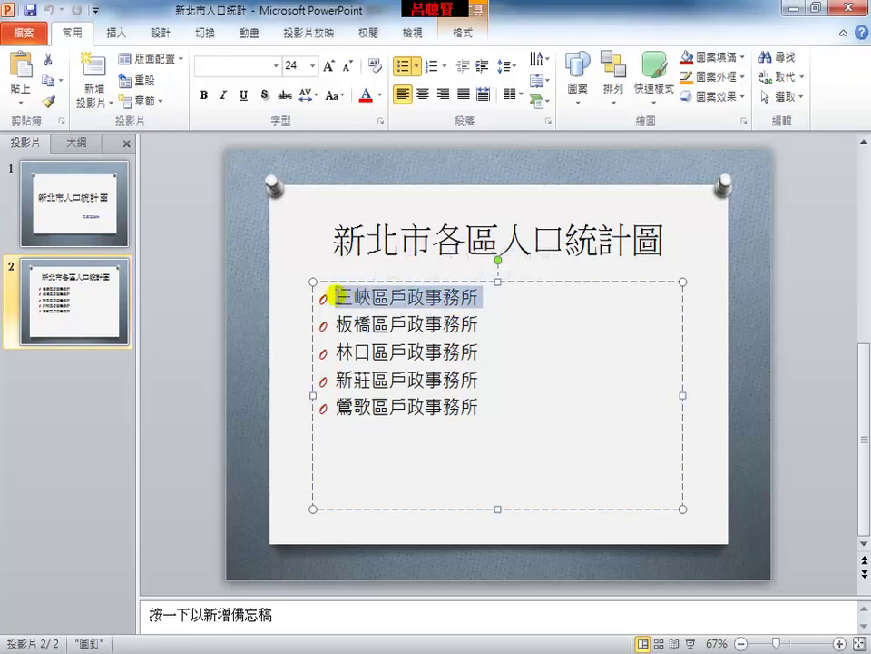
pyautogui.click(116, 33)
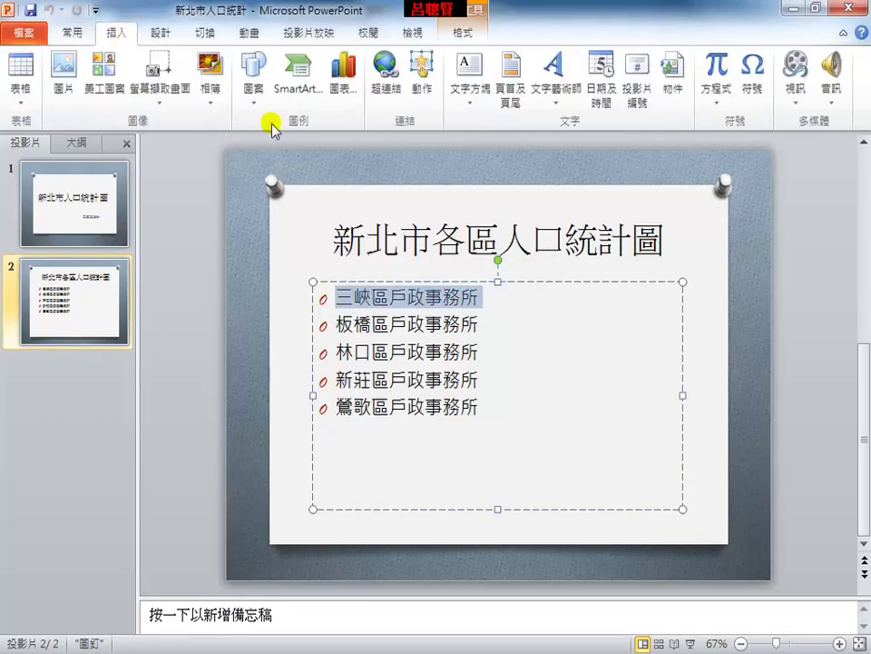
pyautogui.click(391, 103)
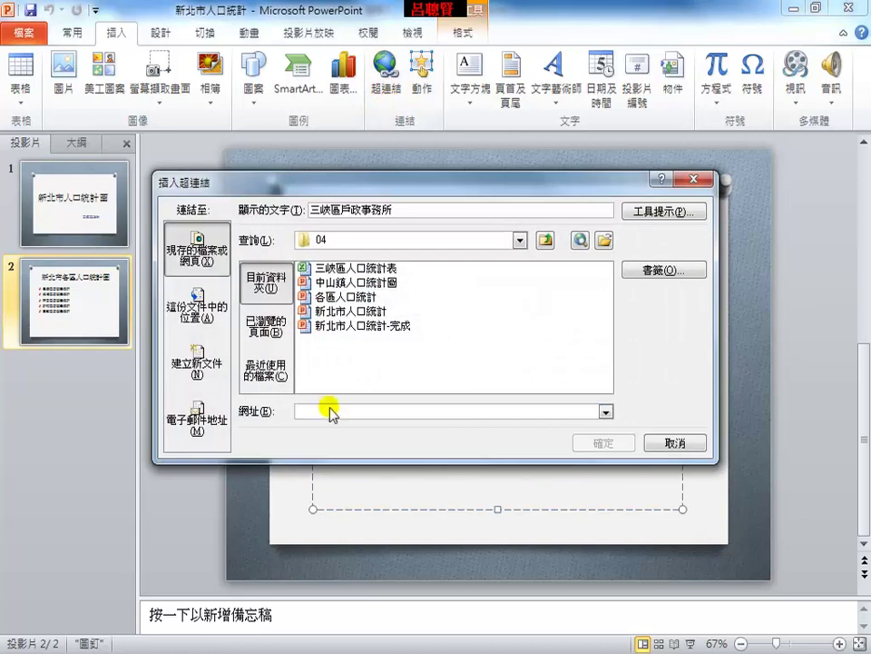
pyautogui.rightClick(324, 410)
pyautogui.click(368, 459)
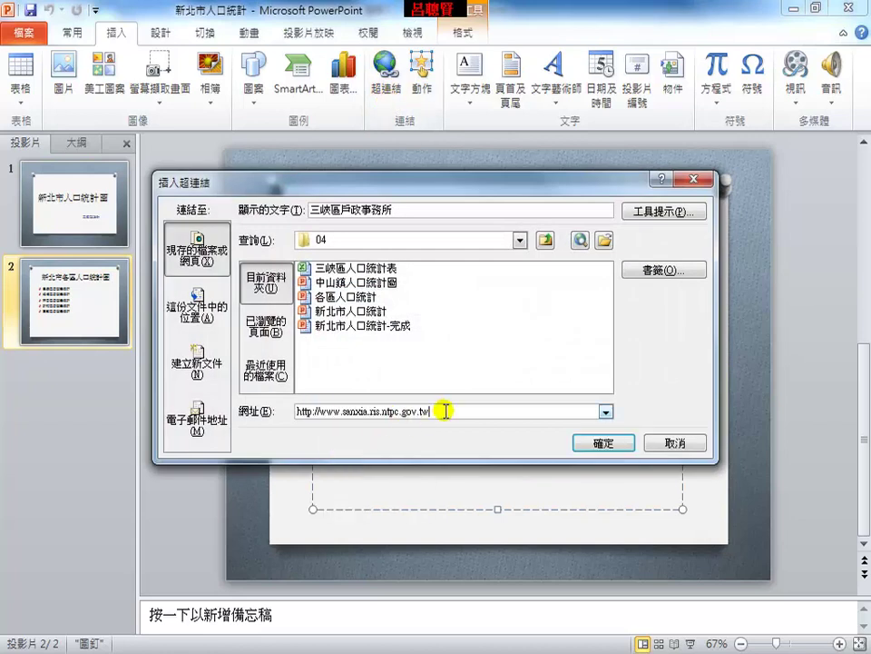
pyautogui.click(612, 444)
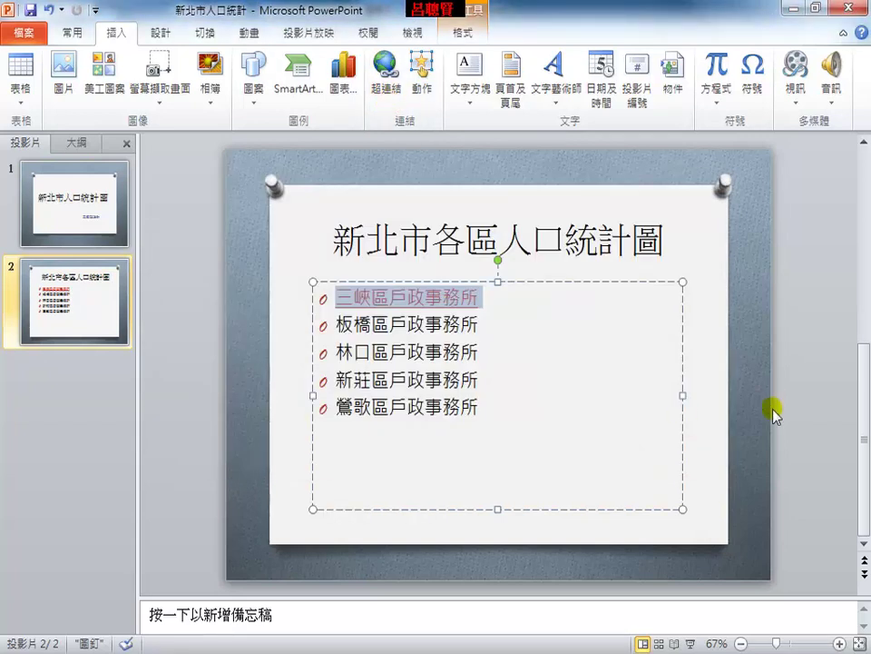
# Start the slide show and follow the 三峽區戶政事務所 link to its website
pyautogui.click(690, 644)
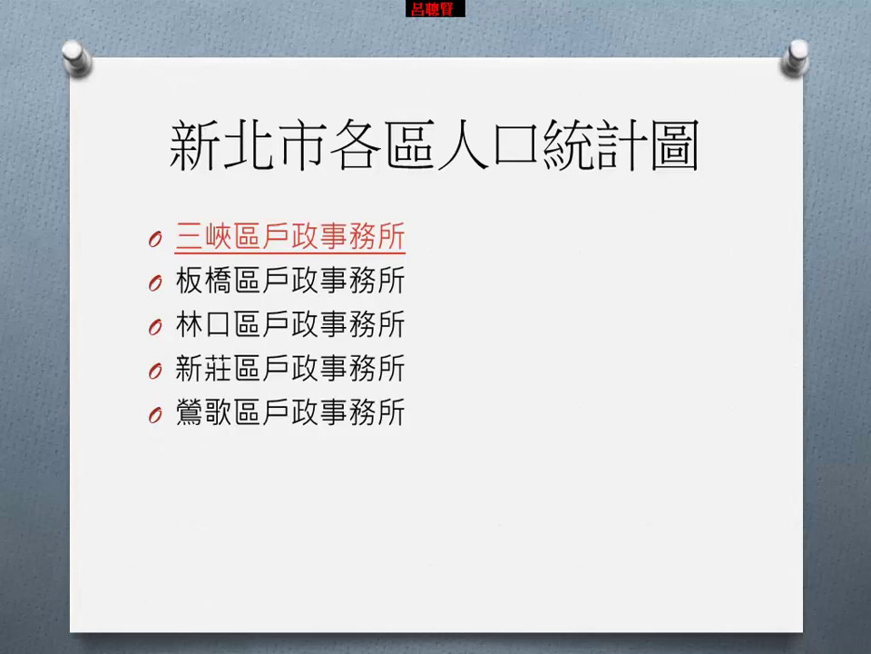
pyautogui.click(361, 242)
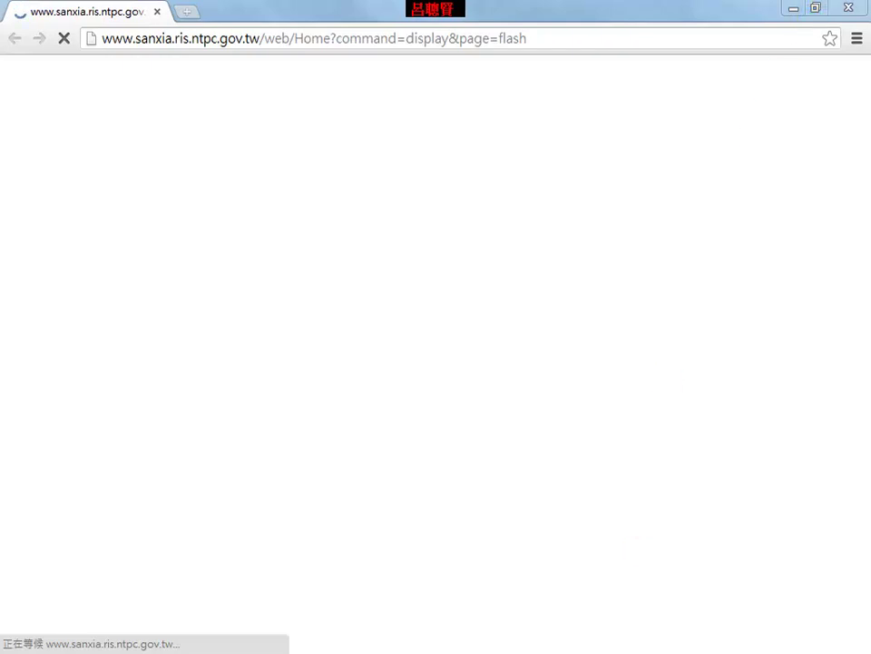
# Bring the running PowerPoint slide show back to full screen from the taskbar
pyautogui.moveTo(341, 549)
pyautogui.click(448, 549)
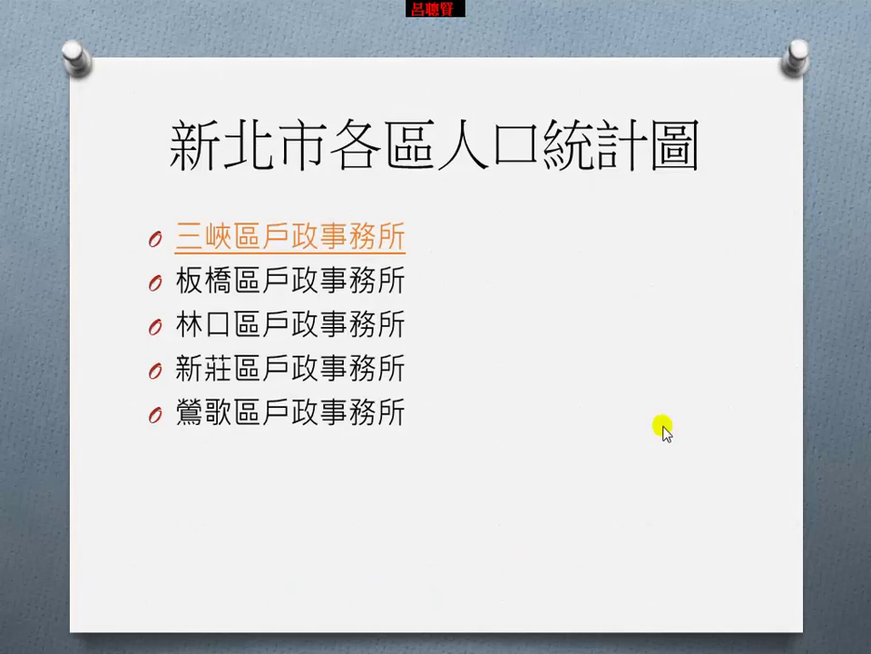
# End the slide show and insert the stick-figure clip art found by searching 人口
pyautogui.press('Escape')
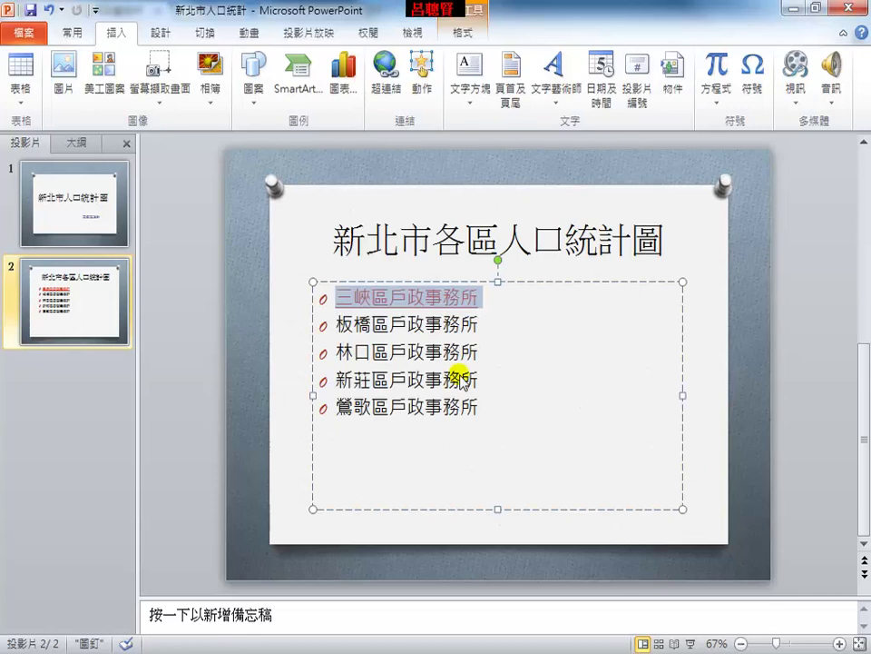
pyautogui.click(102, 86)
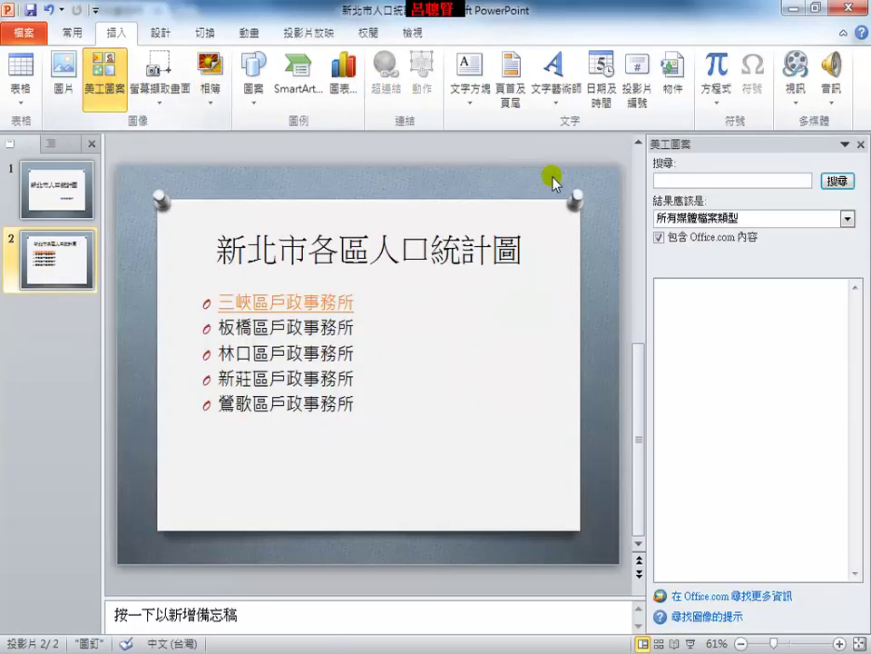
pyautogui.click(762, 182)
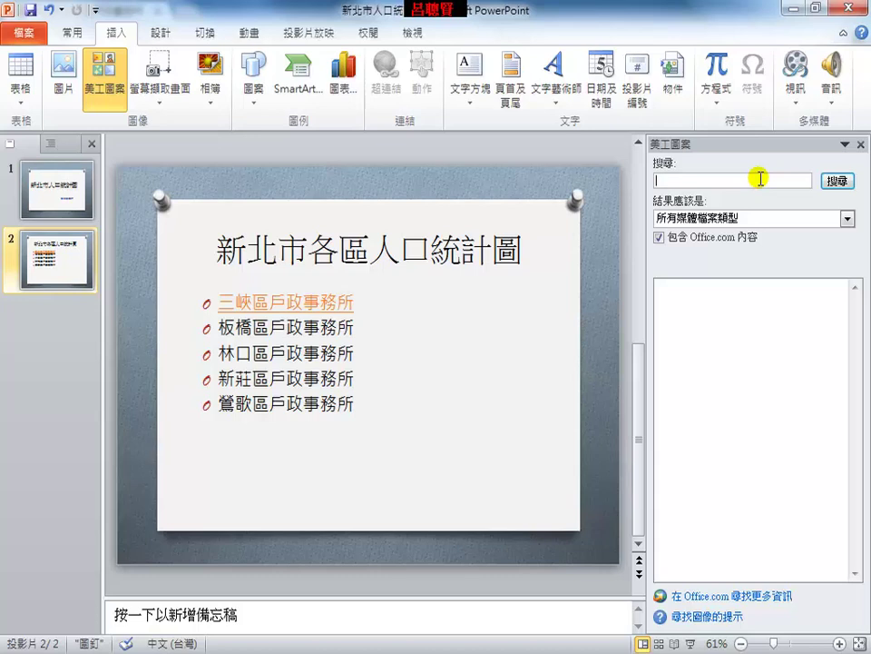
pyautogui.write('人口')
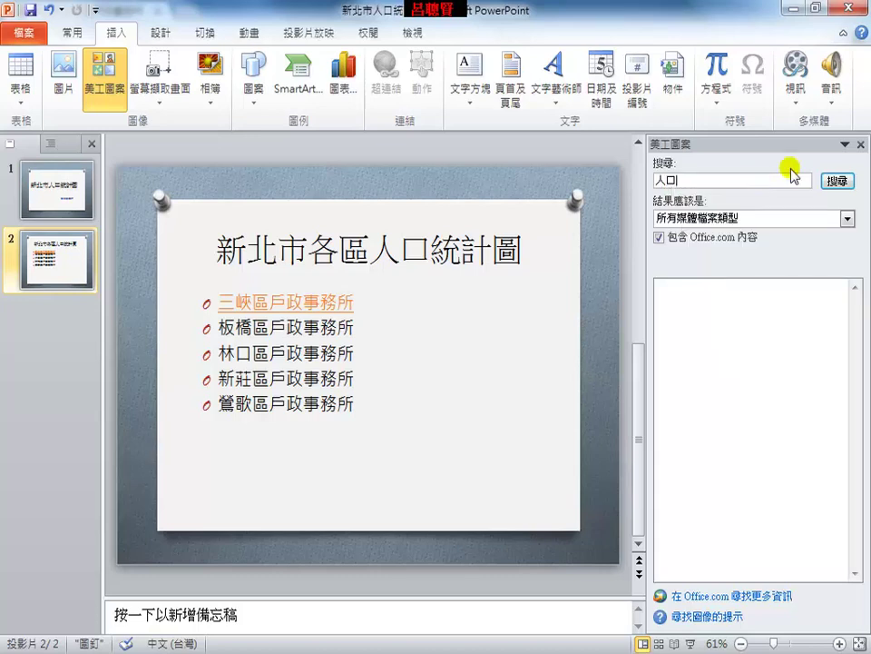
pyautogui.click(837, 181)
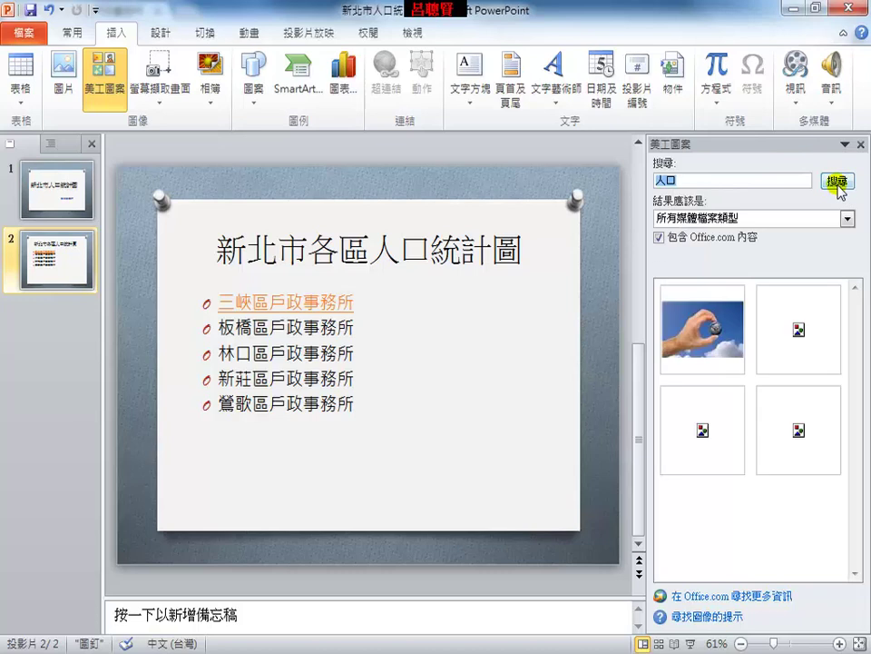
pyautogui.click(744, 436)
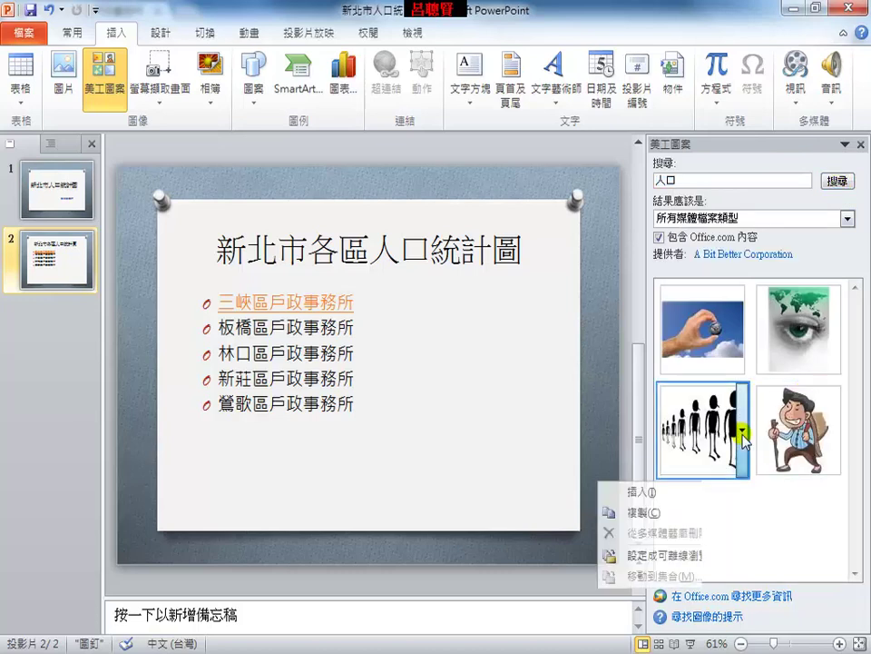
pyautogui.click(655, 492)
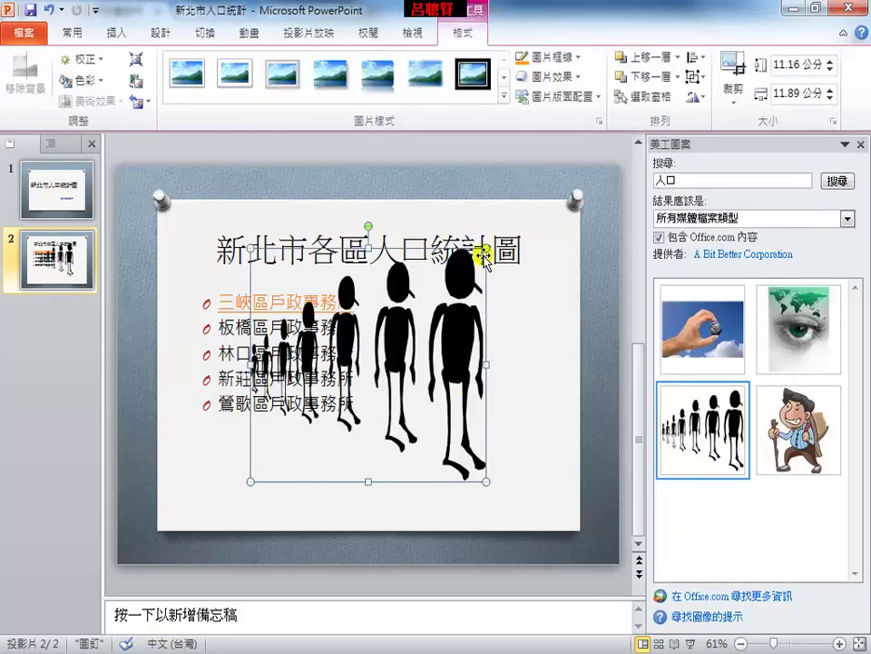
# Resize the clip art to about 4.64 × 4.94 cm and move it to the lower right
pyautogui.moveTo(487, 247); pyautogui.dragTo(349, 383)
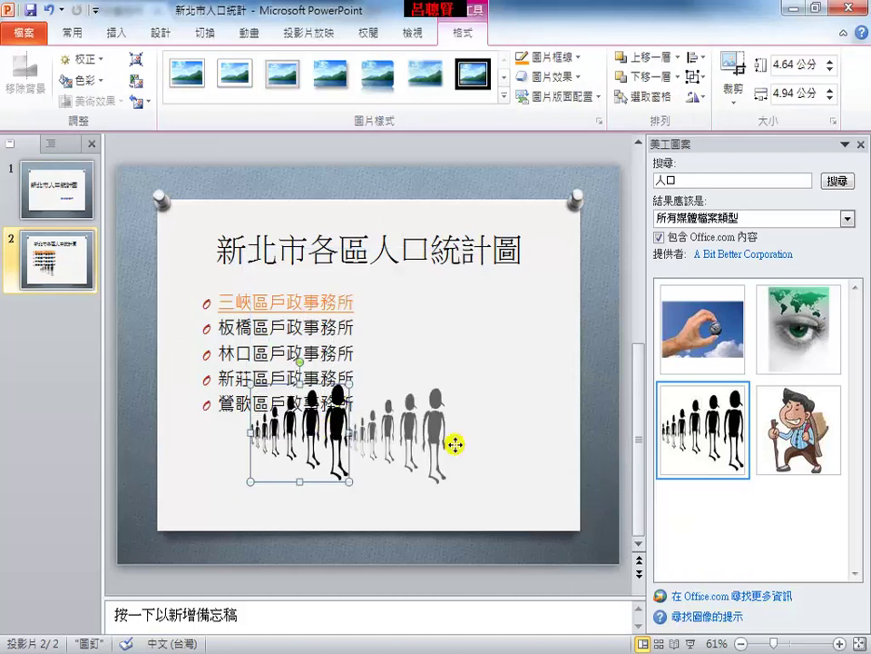
pyautogui.moveTo(325, 427); pyautogui.dragTo(486, 438)
pyautogui.click(862, 144)
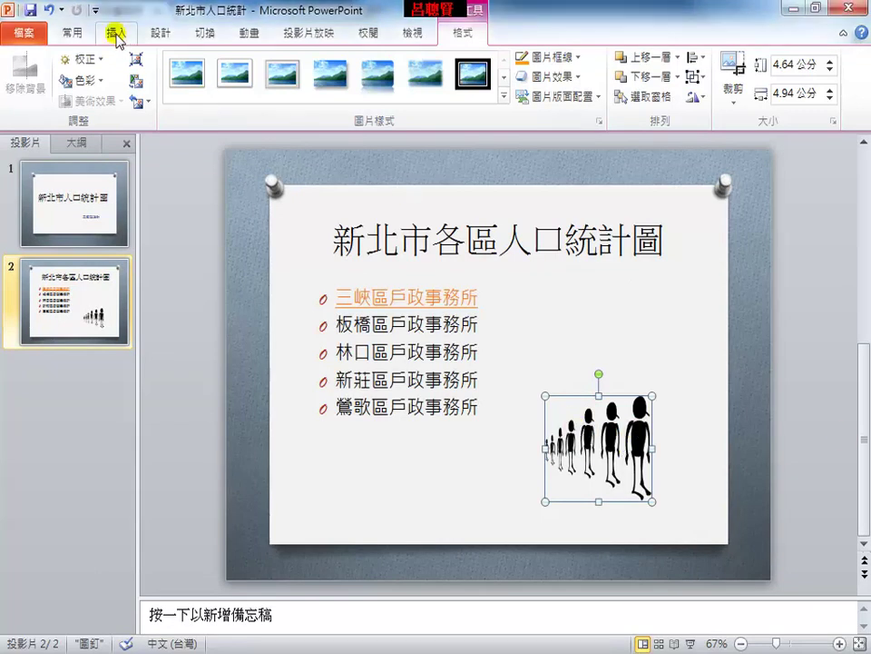
# Hyperlink the slide 2 clip art to the 三峽區人口統計表.xlsx workbook
pyautogui.click(116, 33)
pyautogui.click(382, 98)
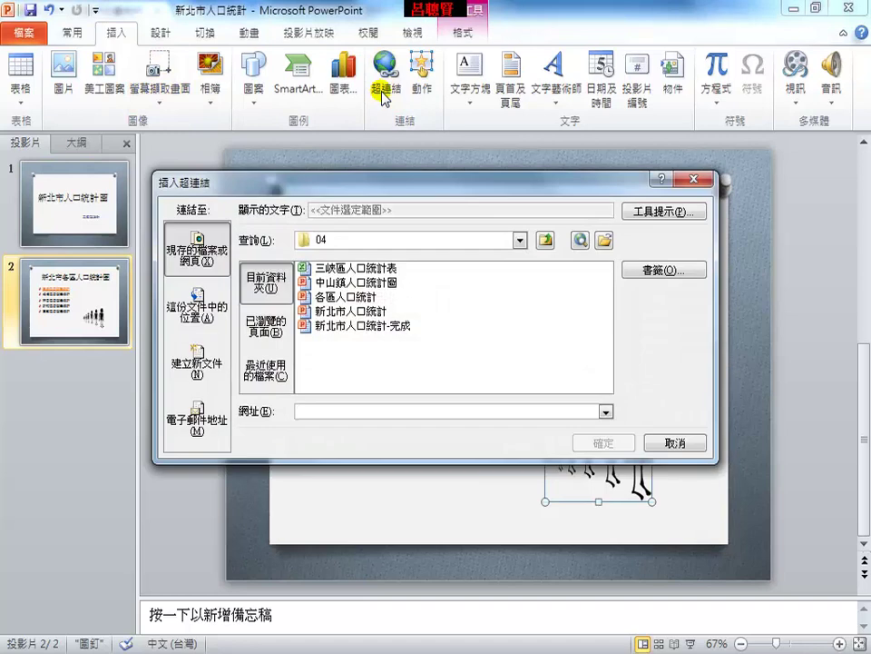
pyautogui.click(345, 268)
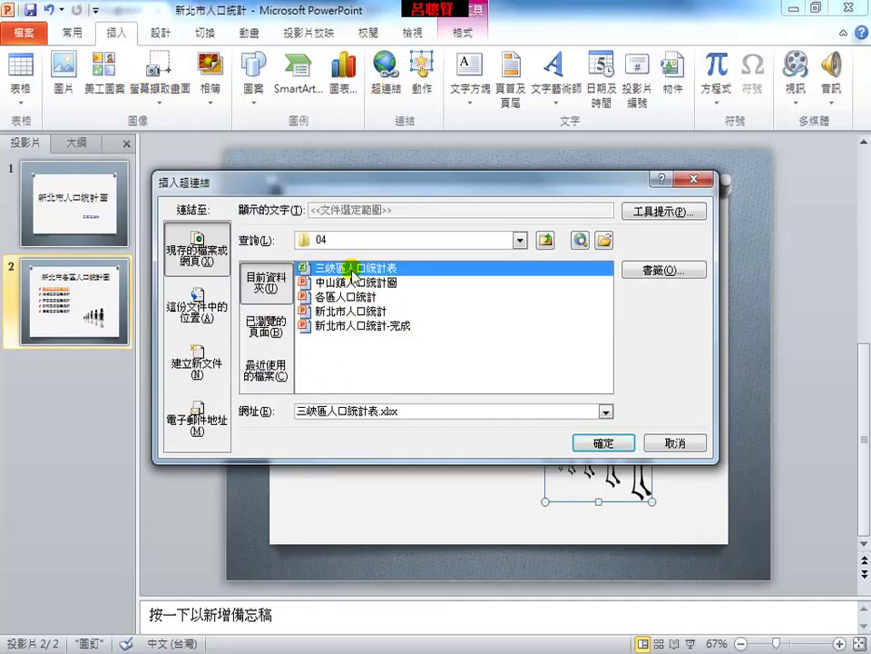
pyautogui.click(597, 443)
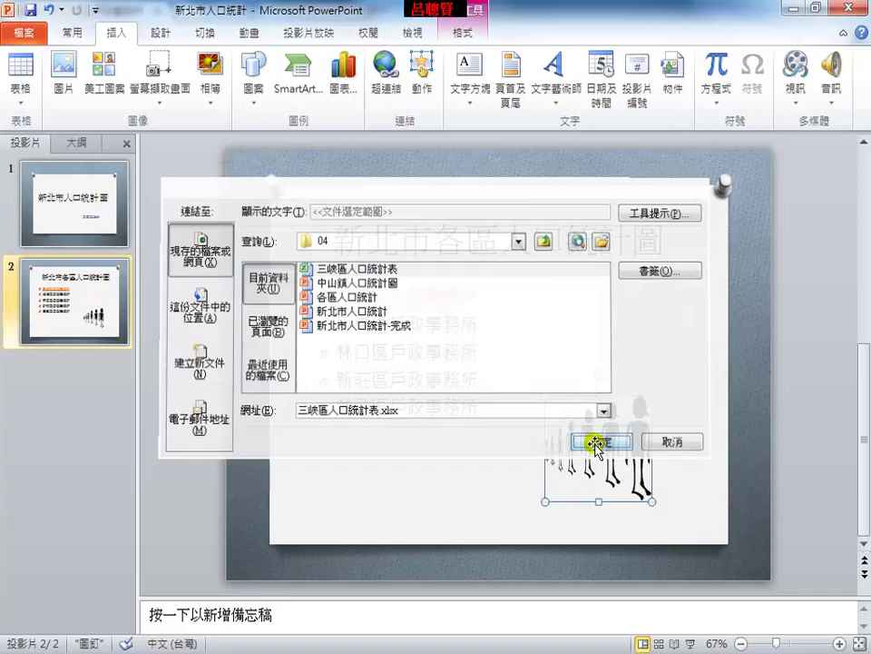
# Run the slide show, open the workbook in Excel through the link, check the figures, then close Excel
pyautogui.click(690, 643)
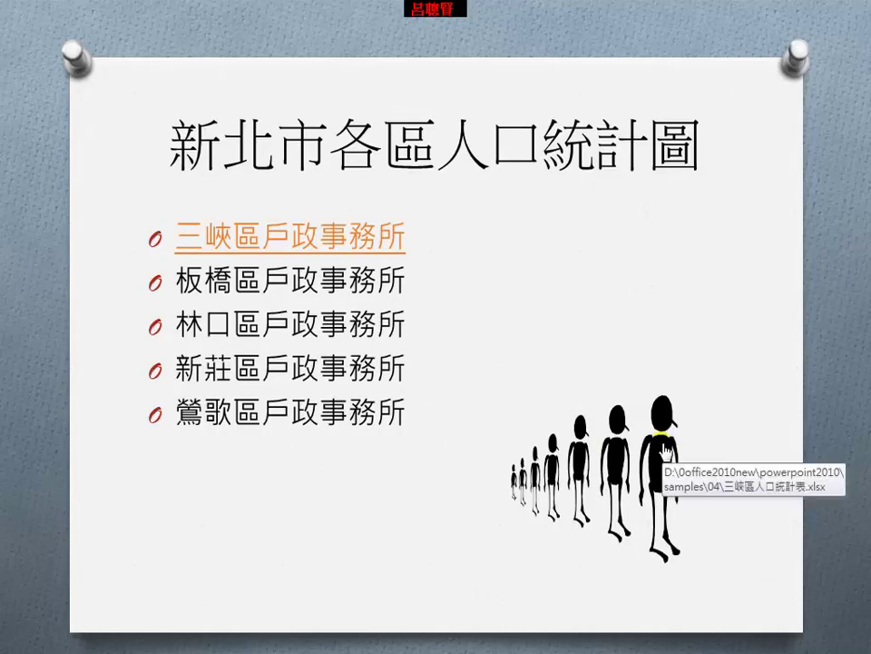
pyautogui.click(664, 445)
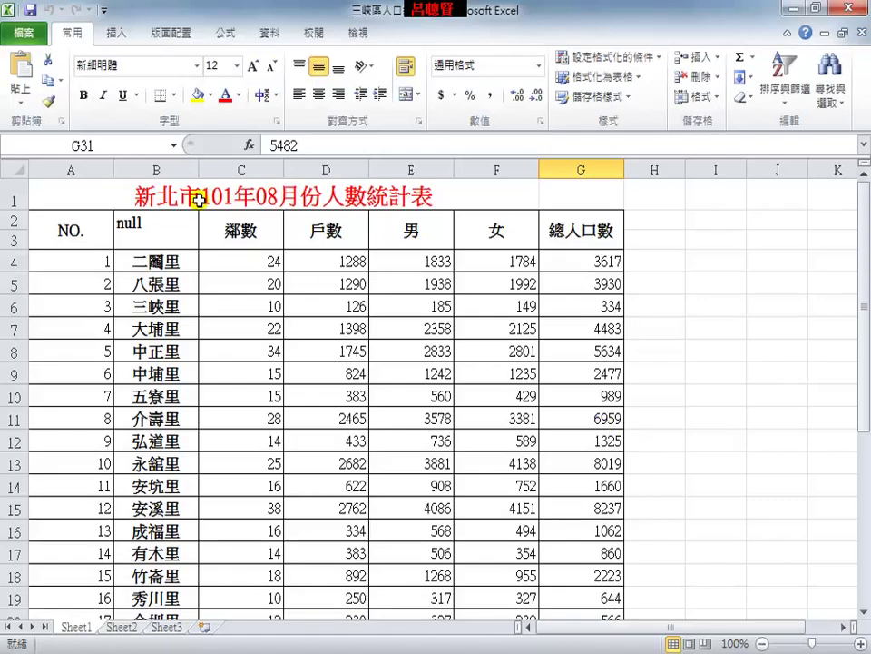
pyautogui.click(195, 199)
pyautogui.click(181, 261)
pyautogui.click(413, 306)
pyautogui.click(390, 396)
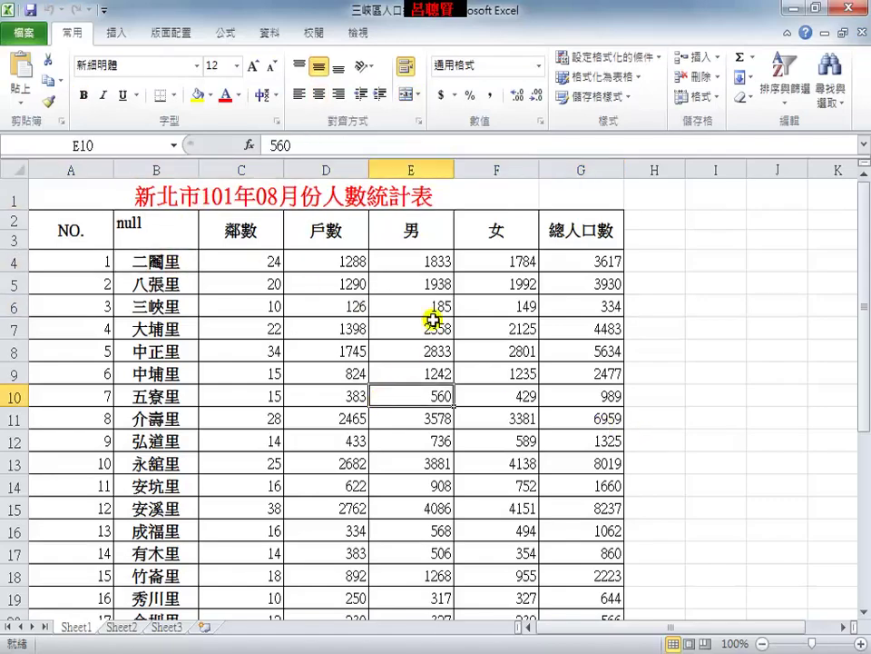
pyautogui.click(857, 7)
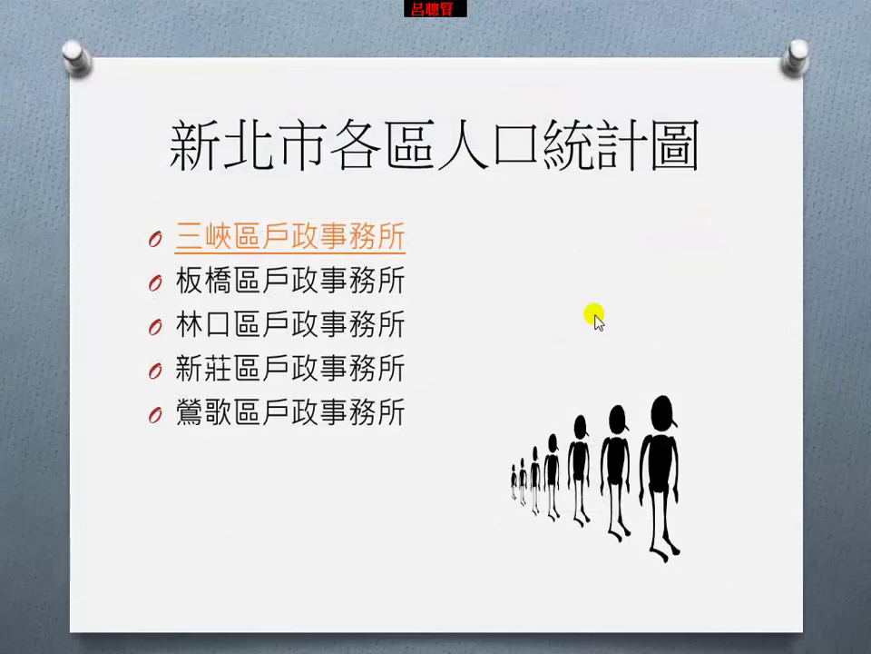
# Scroll through the Sanxia office website in Chrome, close it, and end the slide show
pyautogui.hotkey('alt', 'Tab')
pyautogui.hotkey('alt', 'Tab')
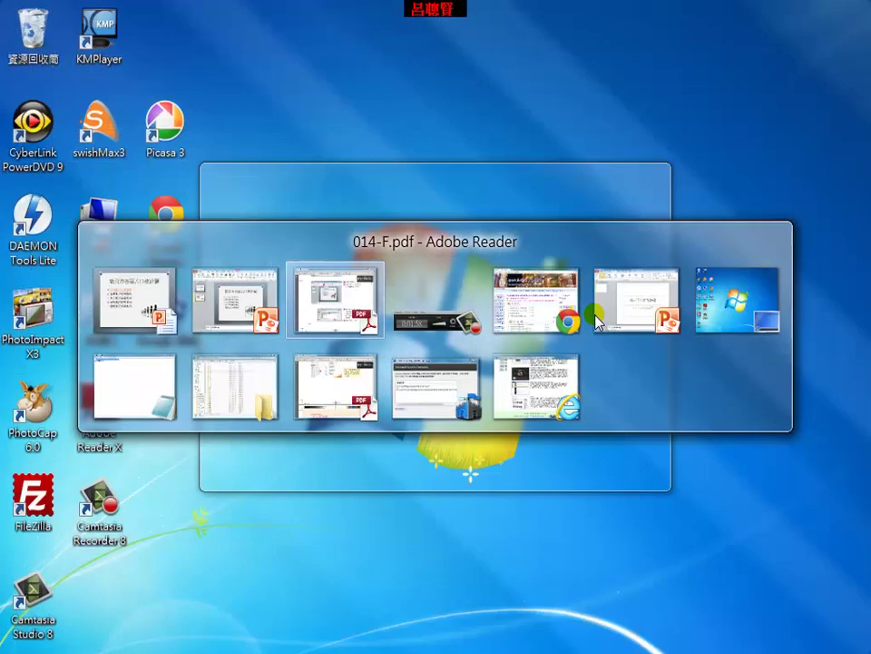
pyautogui.hotkey('alt', 'Tab')
pyautogui.hotkey('alt', 'Tab')
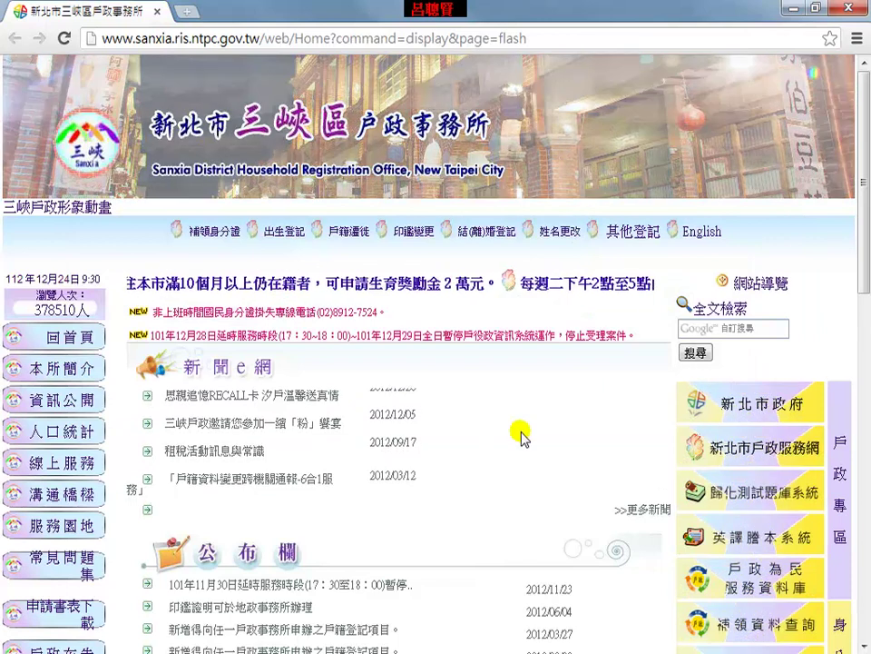
pyautogui.scroll(-1, 513, 431)
pyautogui.scroll(-2, 512, 426)
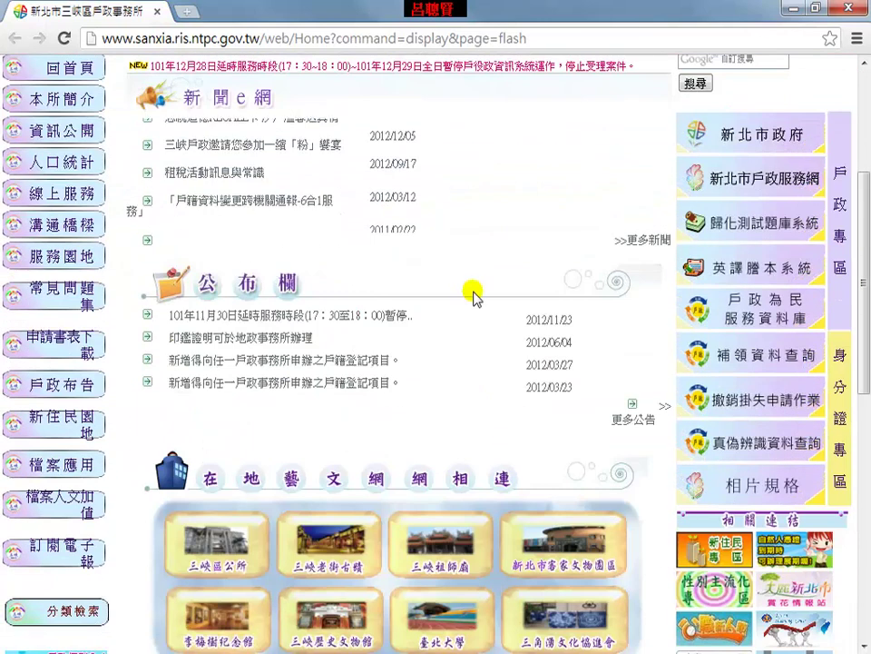
pyautogui.click(854, 8)
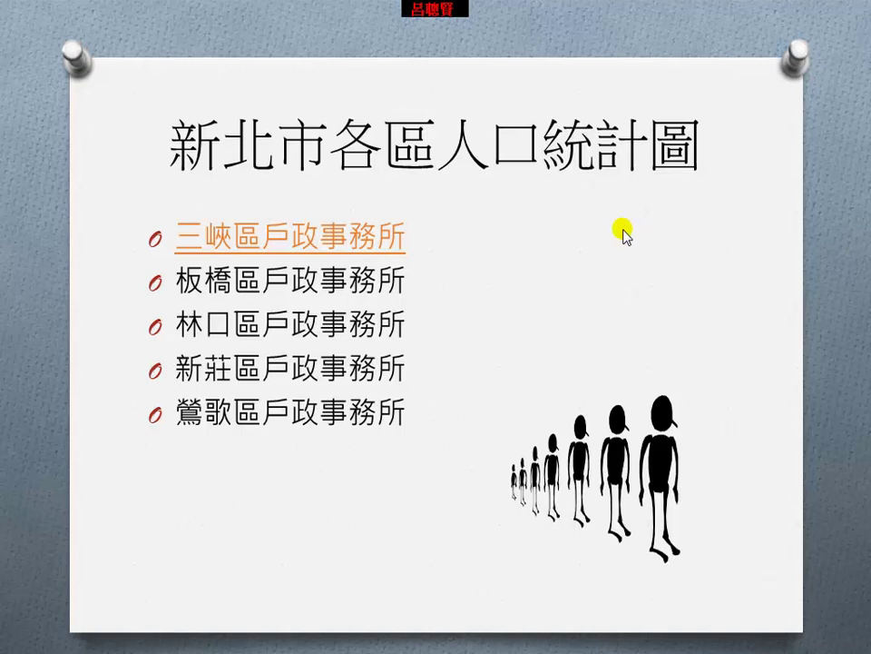
pyautogui.press('Escape')
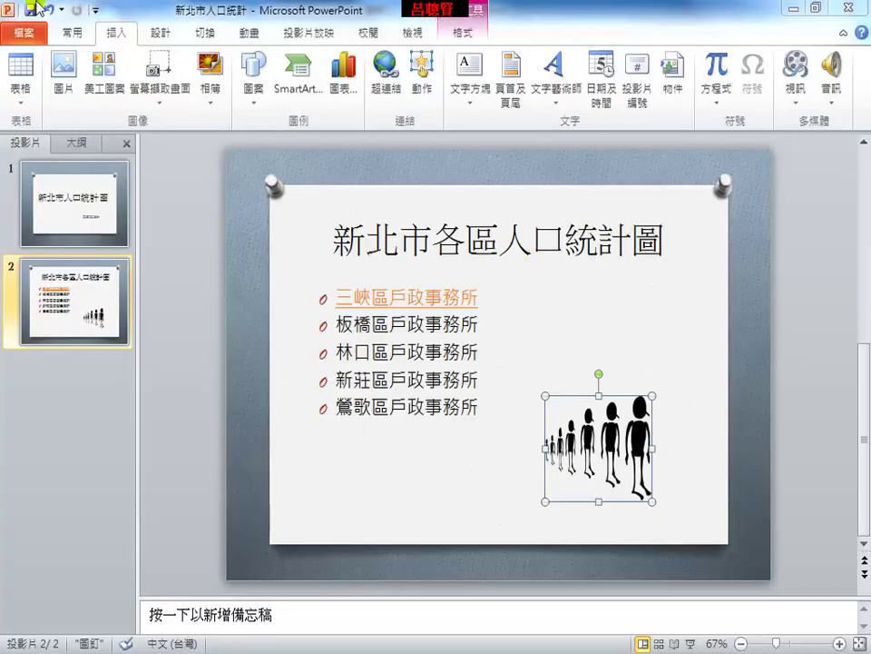
pyautogui.click(80, 34)
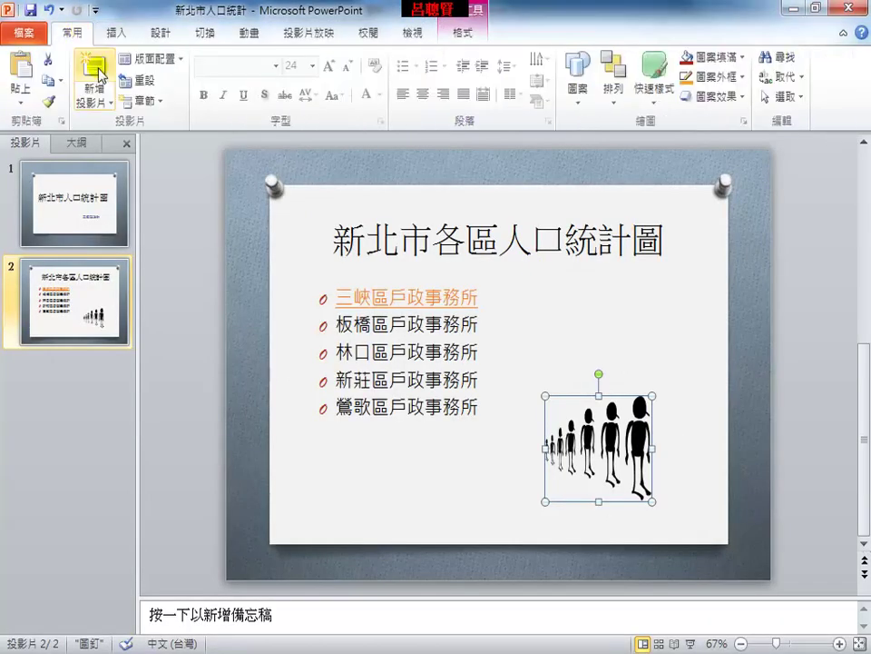
# Add a Title Only slide 3, paste 水果時鐘 as its title, and enlarge it from 40 to 44 pt
pyautogui.click(94, 70)
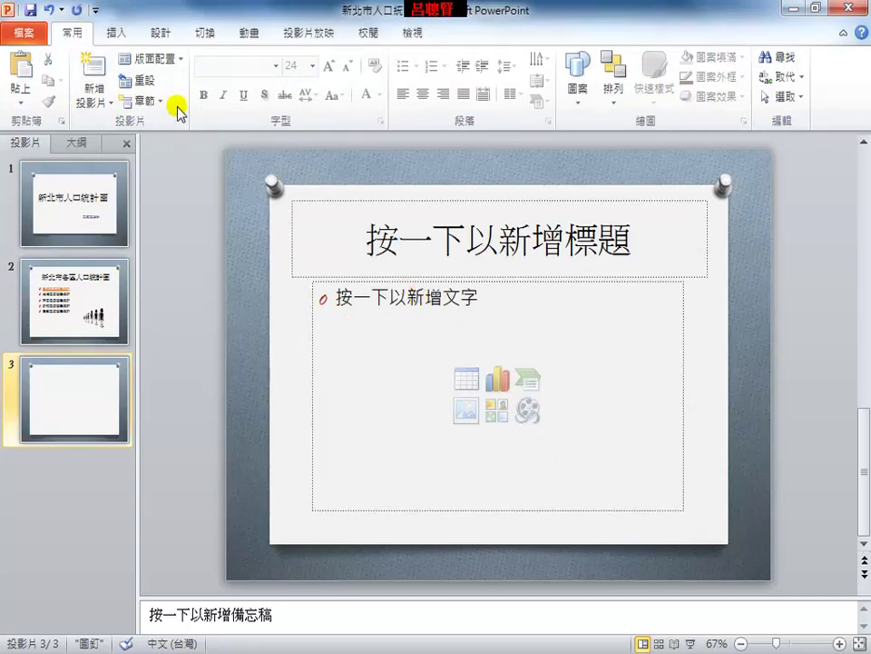
pyautogui.click(180, 59)
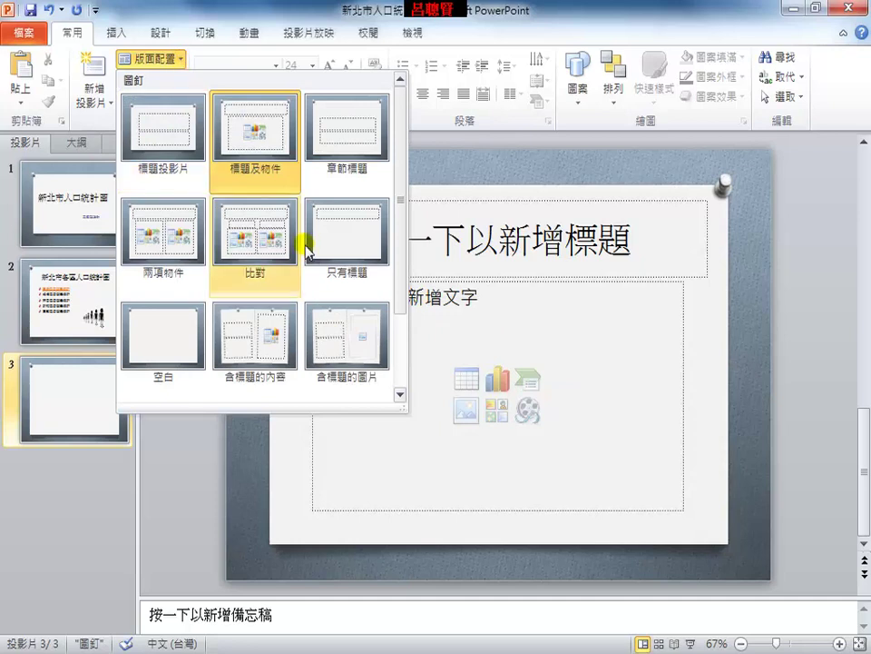
pyautogui.click(347, 244)
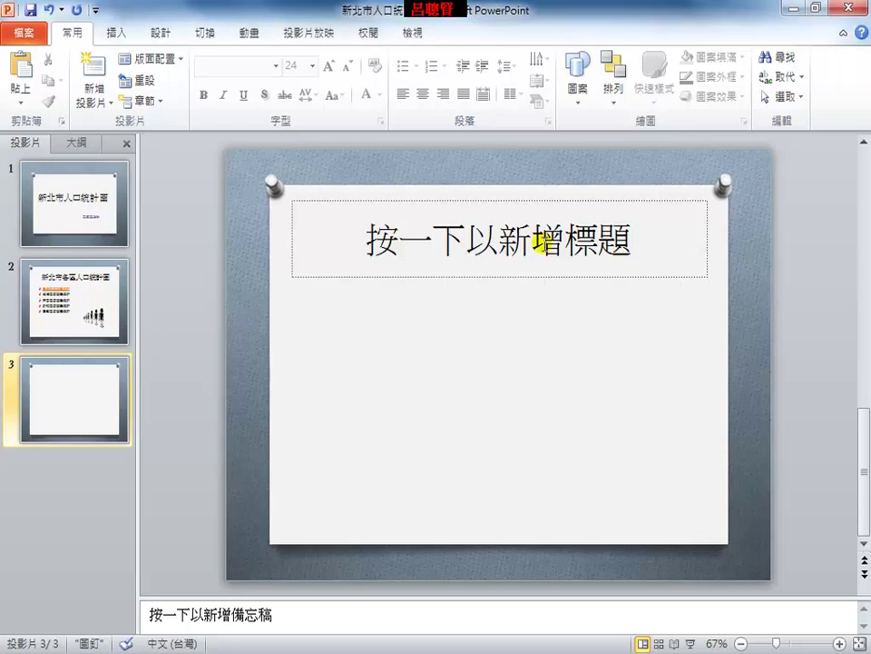
pyautogui.click(587, 247)
pyautogui.write('水果時鐘')
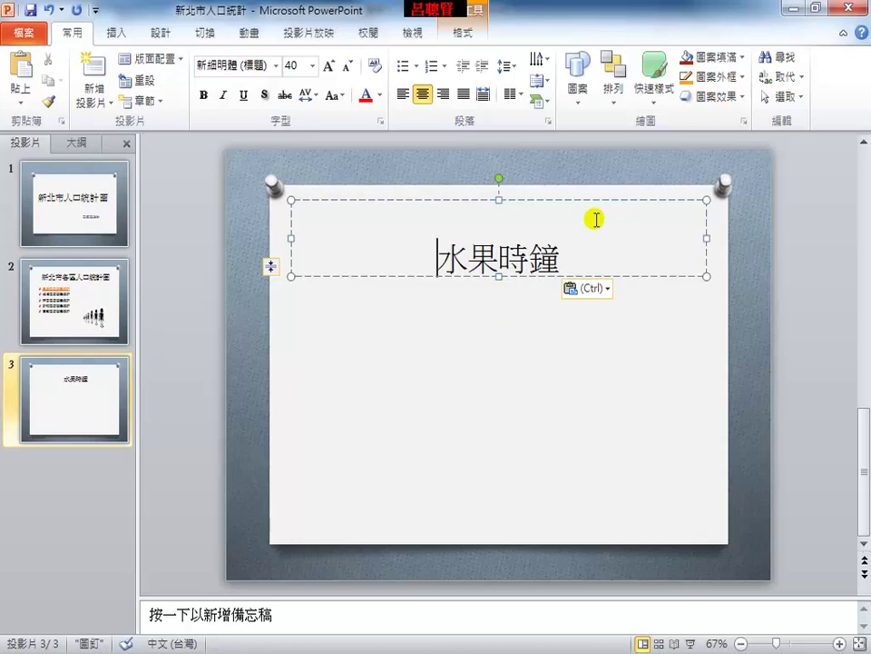
pyautogui.hotkey('ctrl', 'shift', '.')
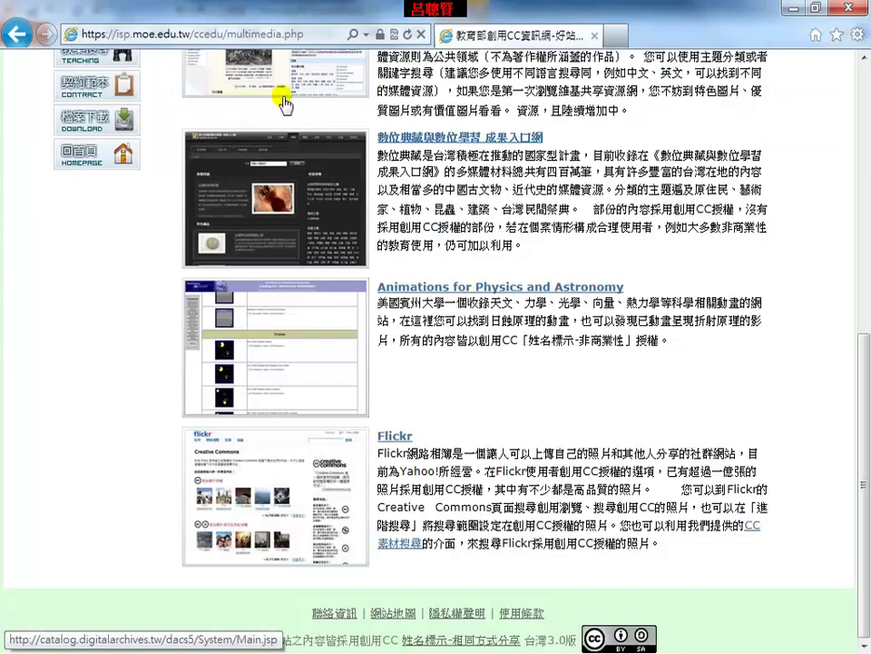
pyautogui.click(256, 35)
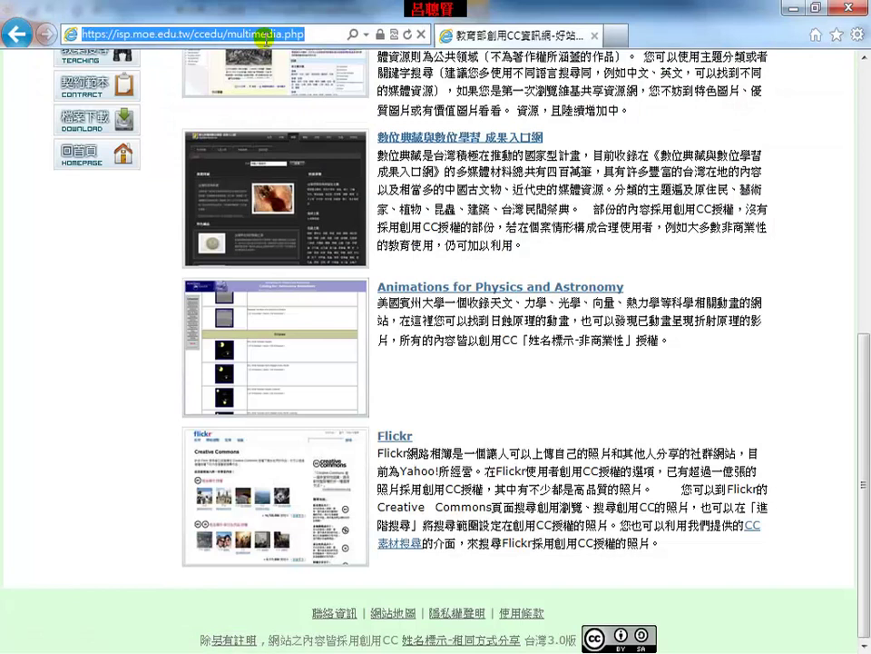
pyautogui.write('www.clock')
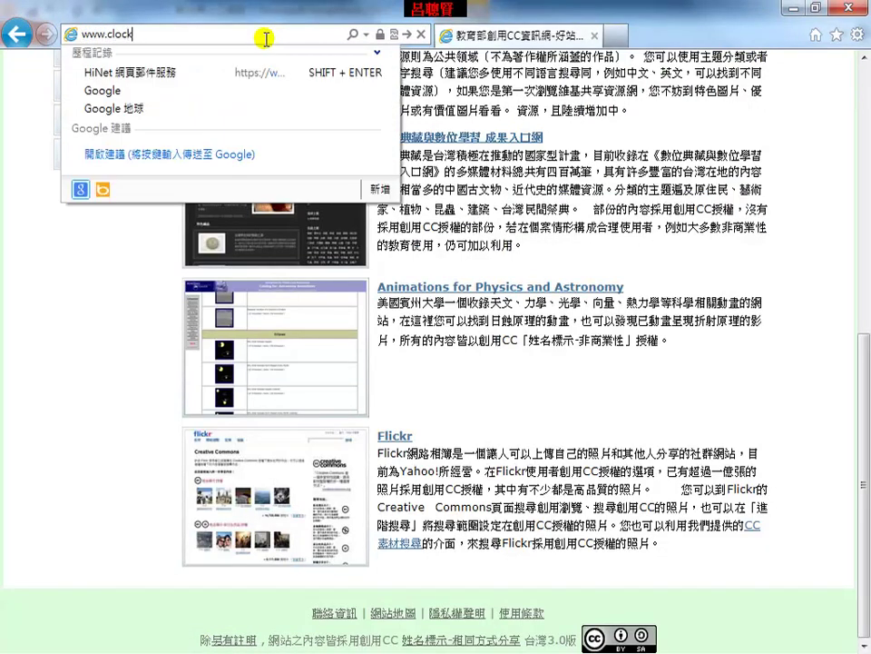
pyautogui.write('lco')
pyautogui.write('.com')
pyautogui.press('Return')
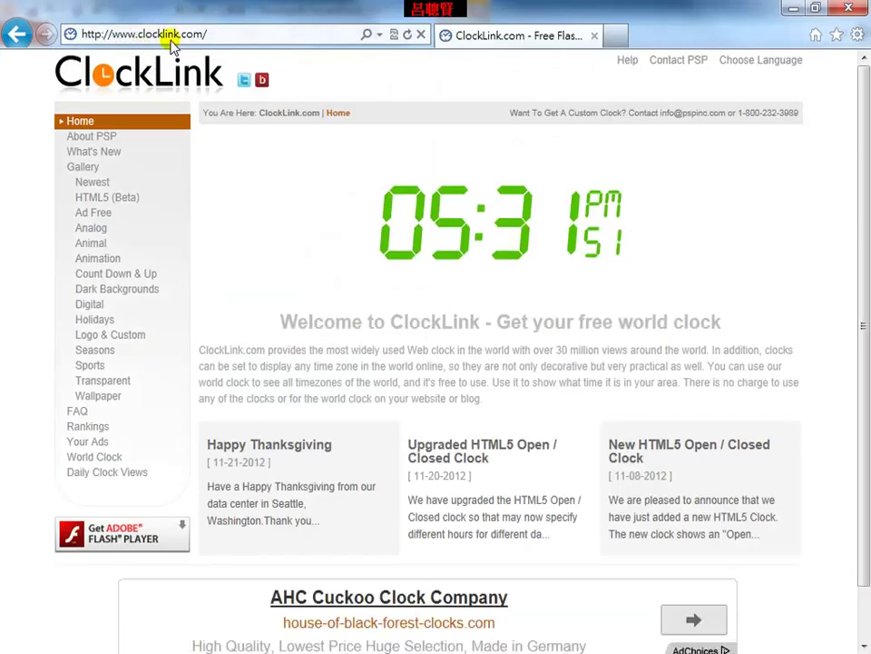
pyautogui.click(749, 69)
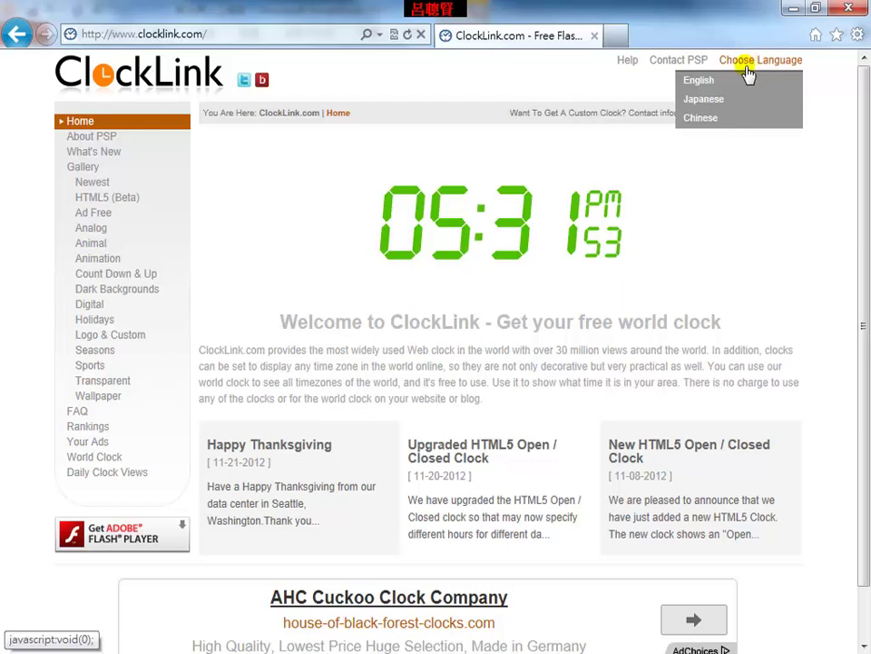
pyautogui.click(704, 117)
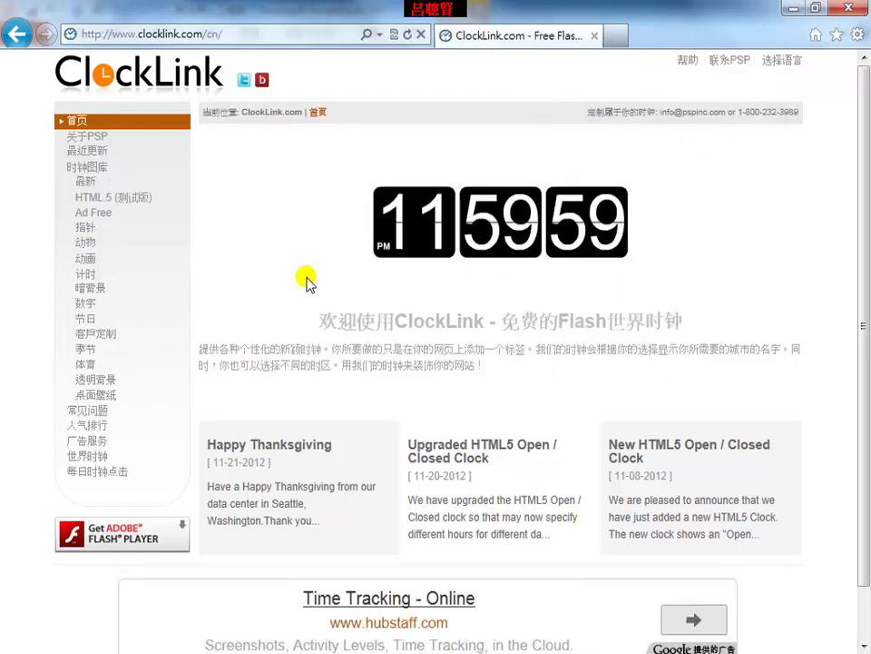
# Open the analog clock gallery and filter it to the 节日 holiday category
pyautogui.click(95, 231)
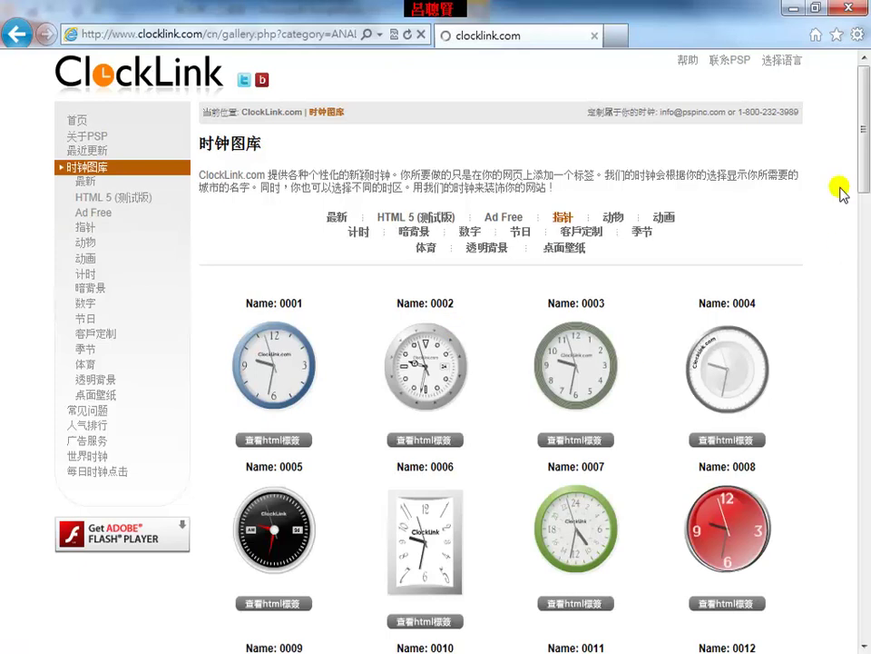
pyautogui.moveTo(862, 163)
pyautogui.mouseDown()
pyautogui.moveTo(853, 340)
pyautogui.moveTo(863, 399)
pyautogui.moveTo(861, 285)
pyautogui.mouseUp()
pyautogui.moveTo(863, 209); pyautogui.dragTo(862, 185)
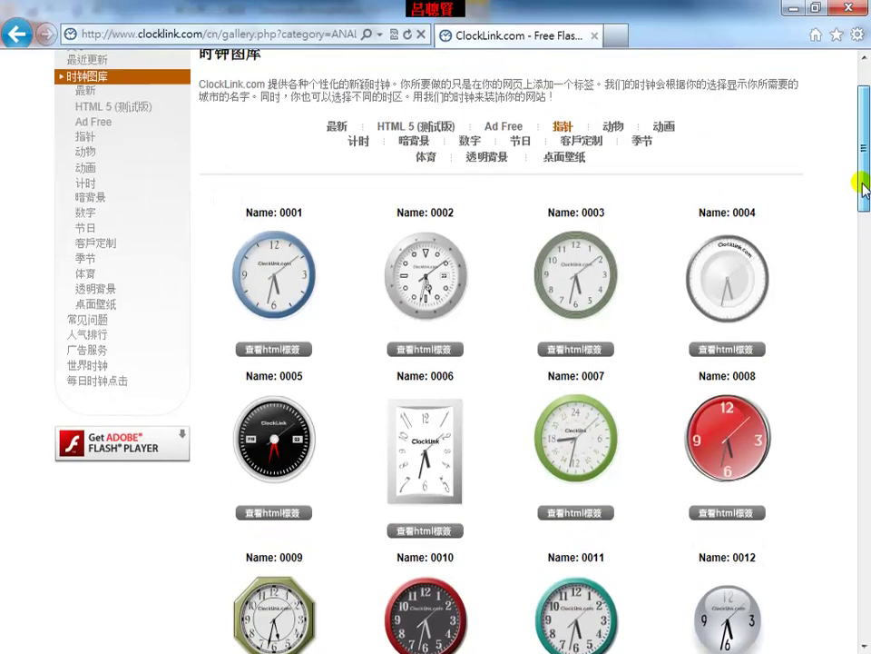
pyautogui.click(91, 230)
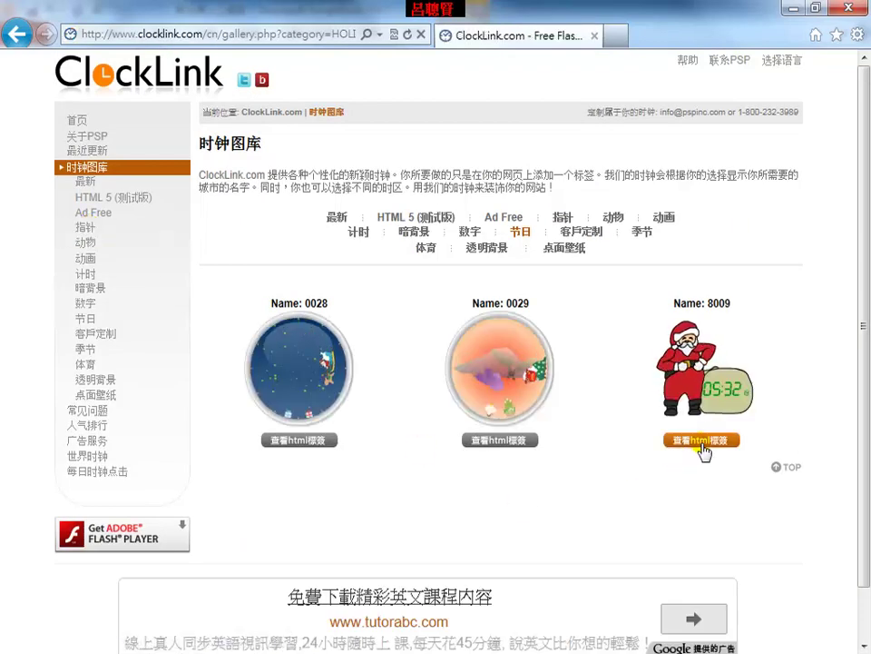
# Open the HTML tag page for Santa clock 8009, accept the licence, and choose GMT + 08:00
pyautogui.click(704, 450)
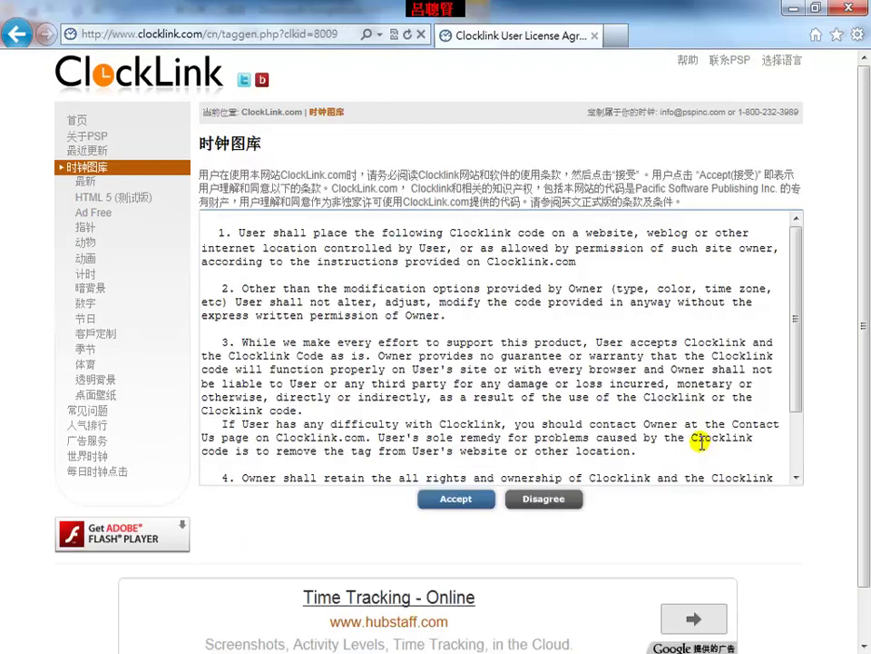
pyautogui.click(442, 501)
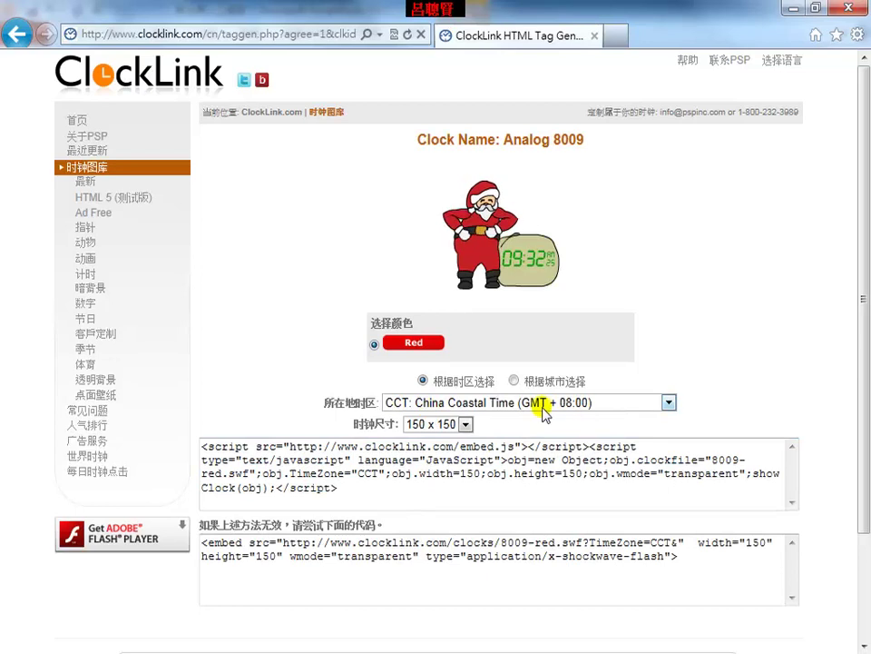
pyautogui.click(669, 402)
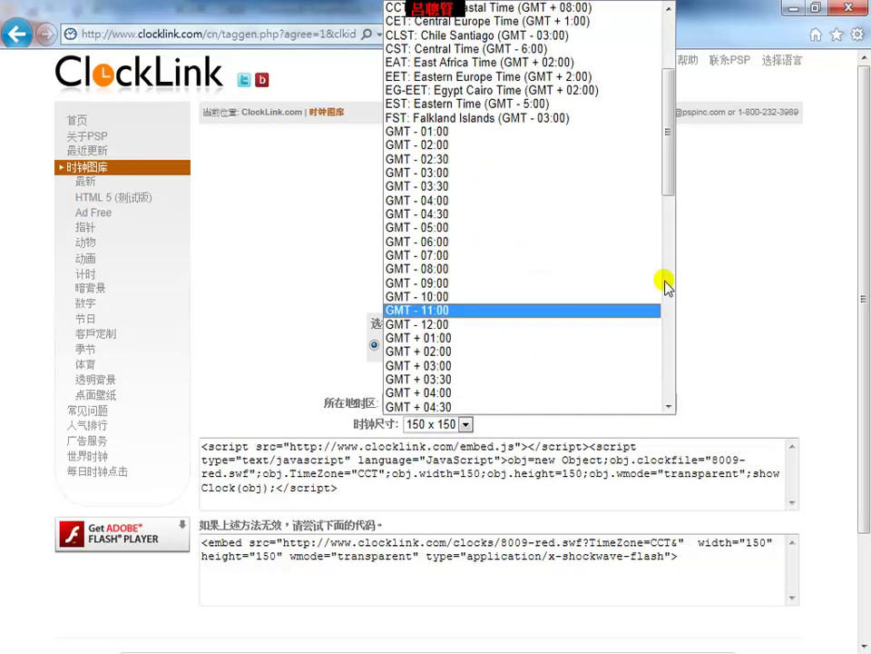
pyautogui.moveTo(671, 175); pyautogui.dragTo(671, 262)
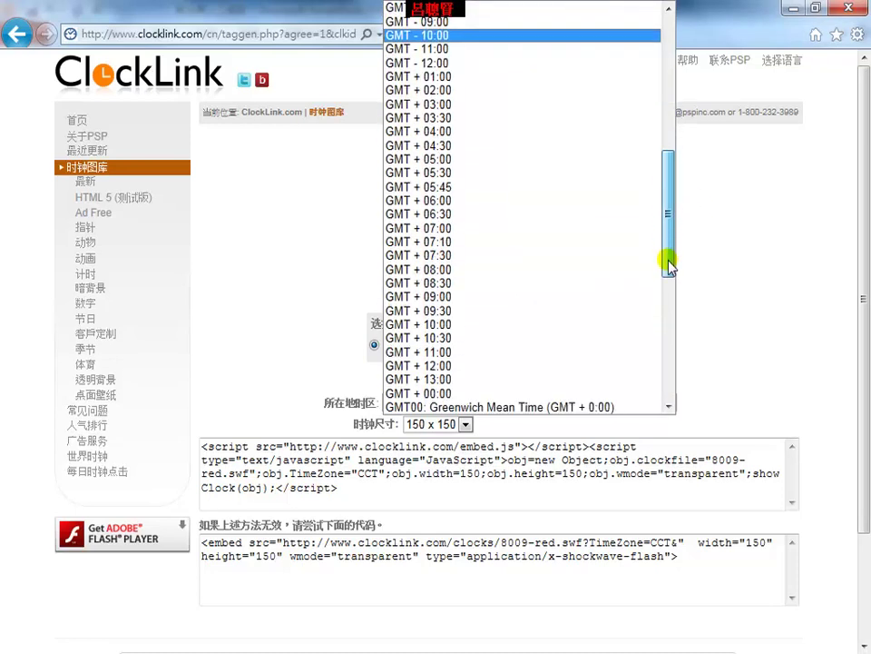
pyautogui.click(425, 271)
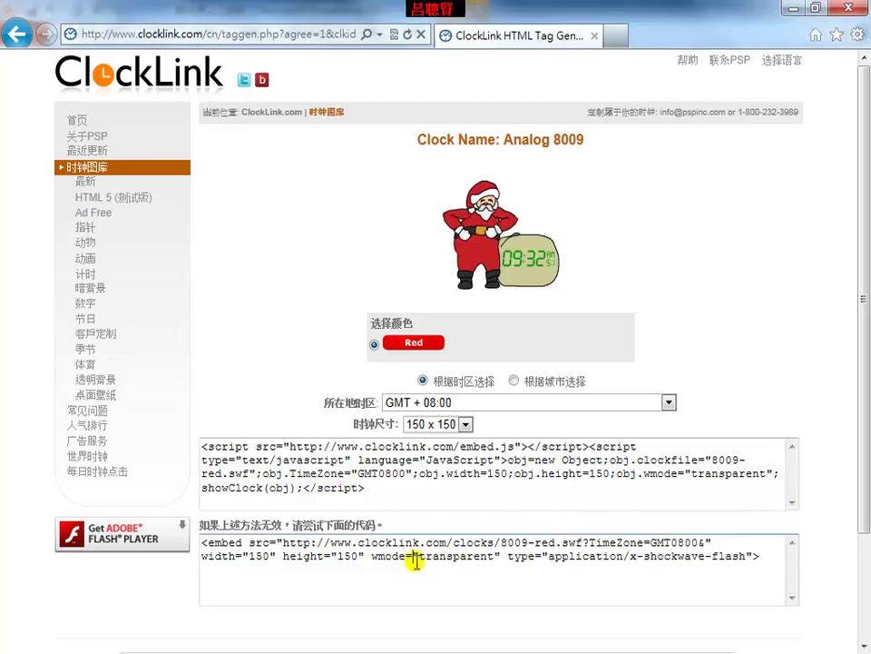
# Copy the clock's 150 × 150 embed code and return to PowerPoint
pyautogui.moveTo(754, 555); pyautogui.dragTo(196, 542)
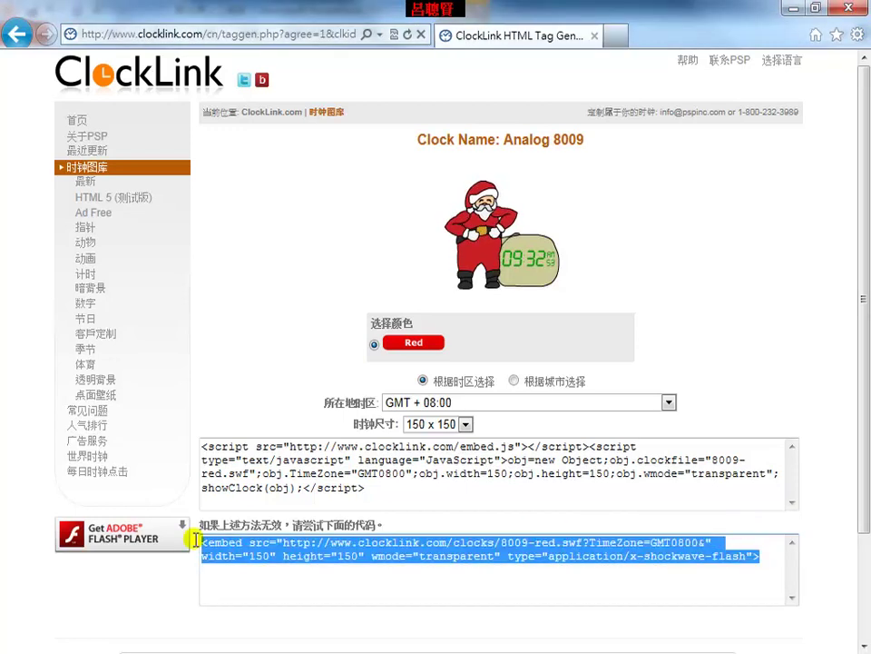
pyautogui.rightClick(271, 547)
pyautogui.click(310, 466)
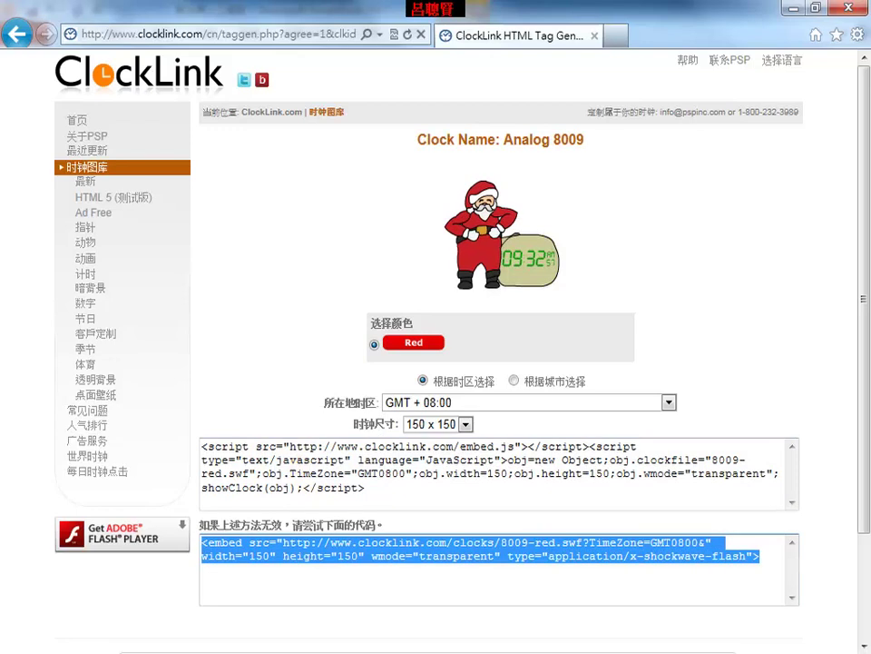
pyautogui.click(362, 576)
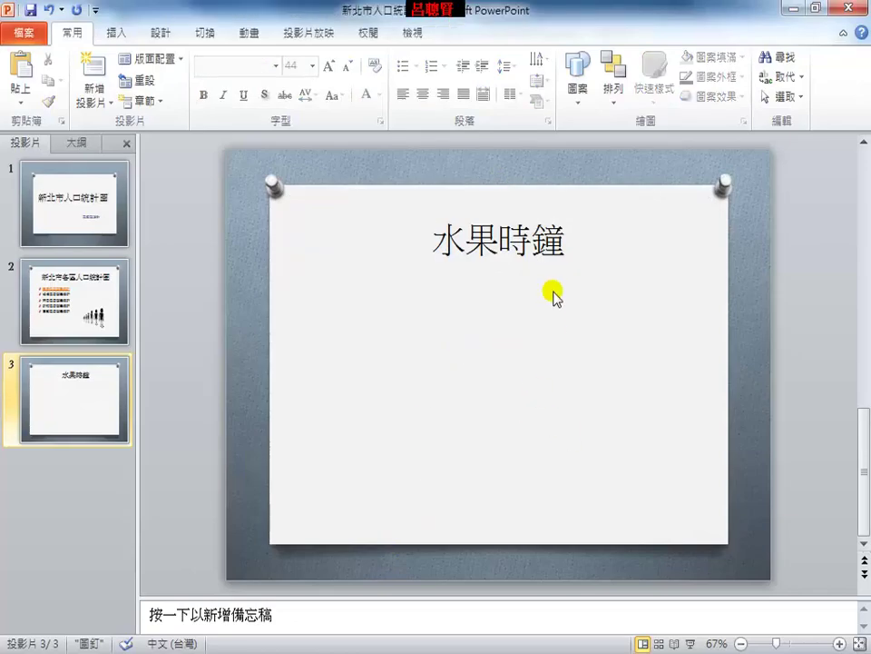
# Insert the copied Santa clock embed code on slide 3 as a video from a web site
pyautogui.click(118, 35)
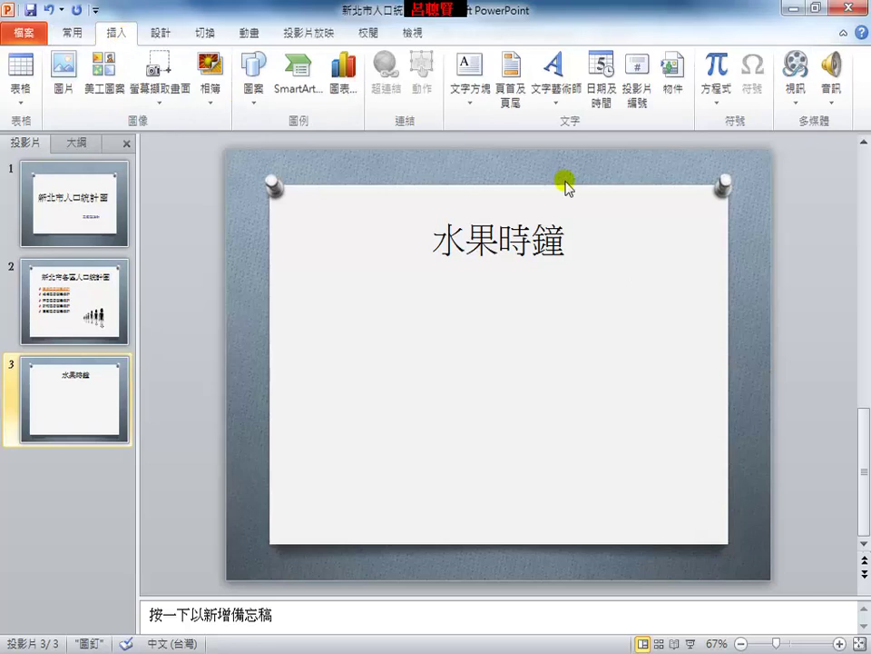
pyautogui.click(796, 109)
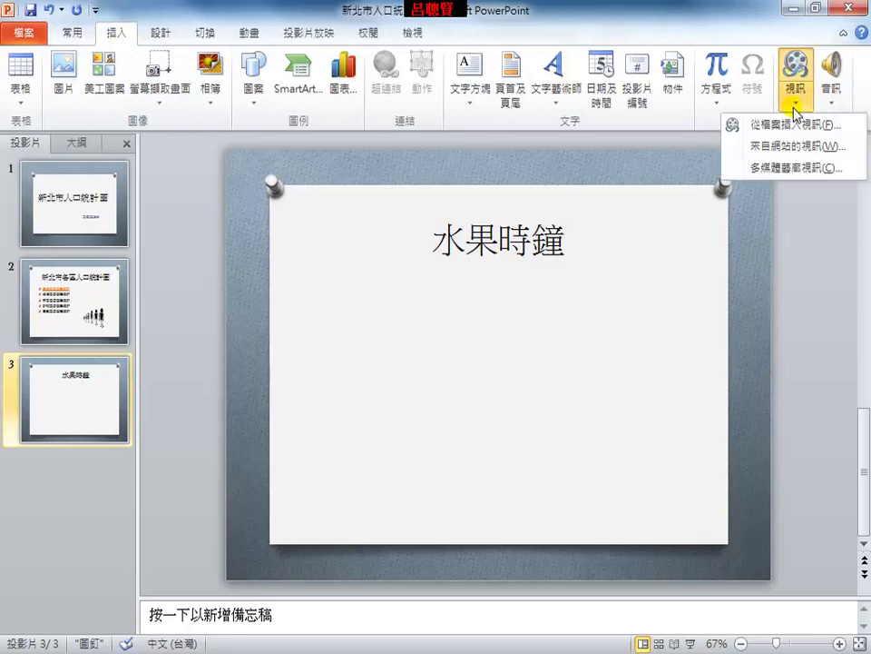
pyautogui.click(795, 124)
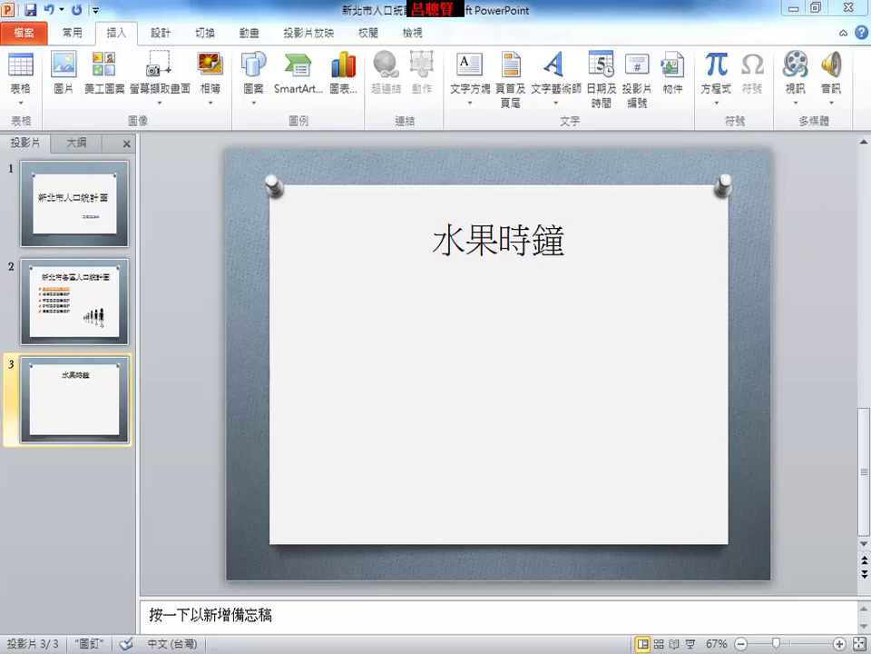
pyautogui.click(798, 107)
pyautogui.click(805, 147)
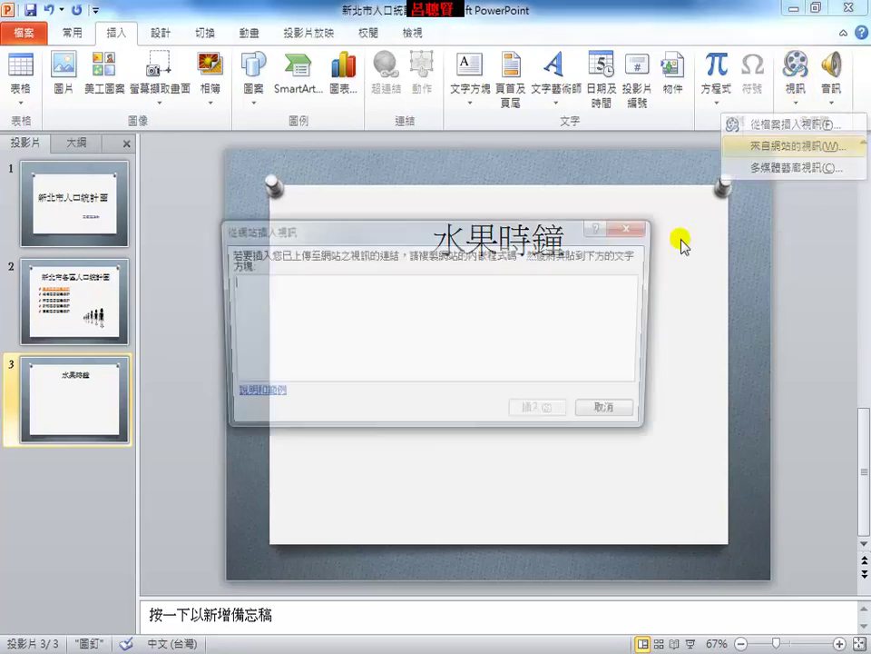
pyautogui.rightClick(355, 309)
pyautogui.click(358, 362)
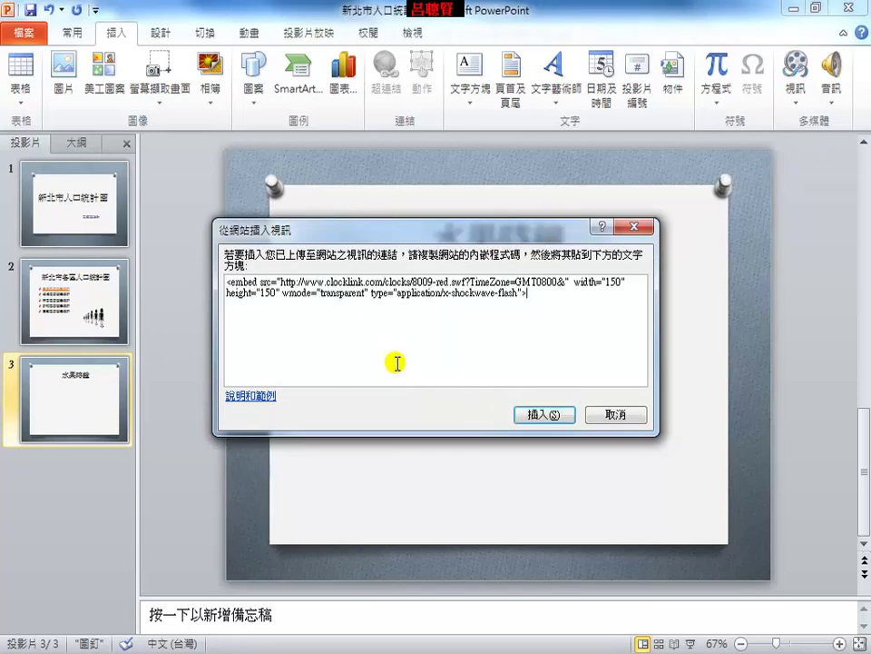
pyautogui.click(545, 416)
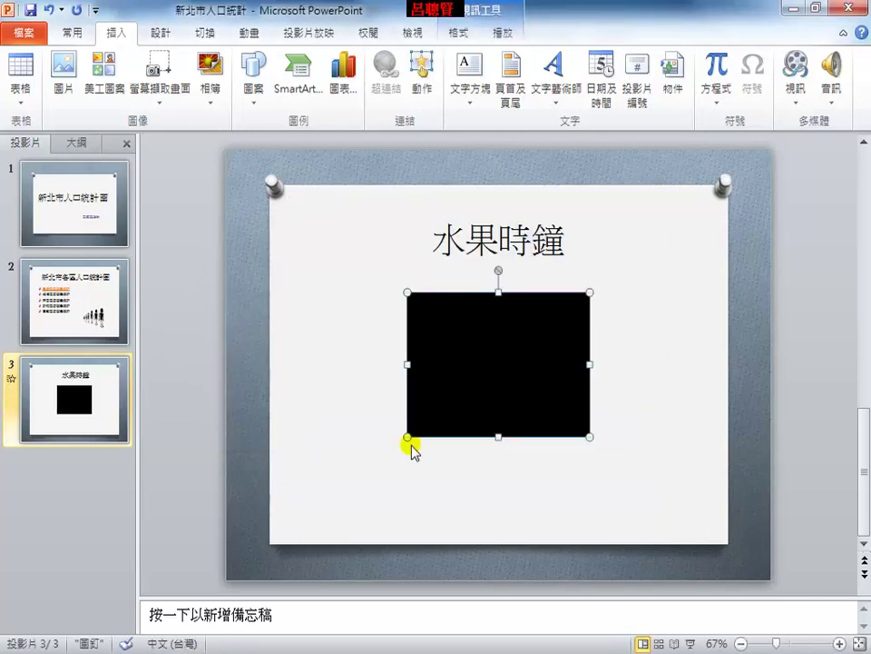
# Enlarge the clock video frame from its corner and shift it slightly right
pyautogui.moveTo(407, 436); pyautogui.dragTo(343, 486)
pyautogui.moveTo(491, 426); pyautogui.dragTo(509, 427)
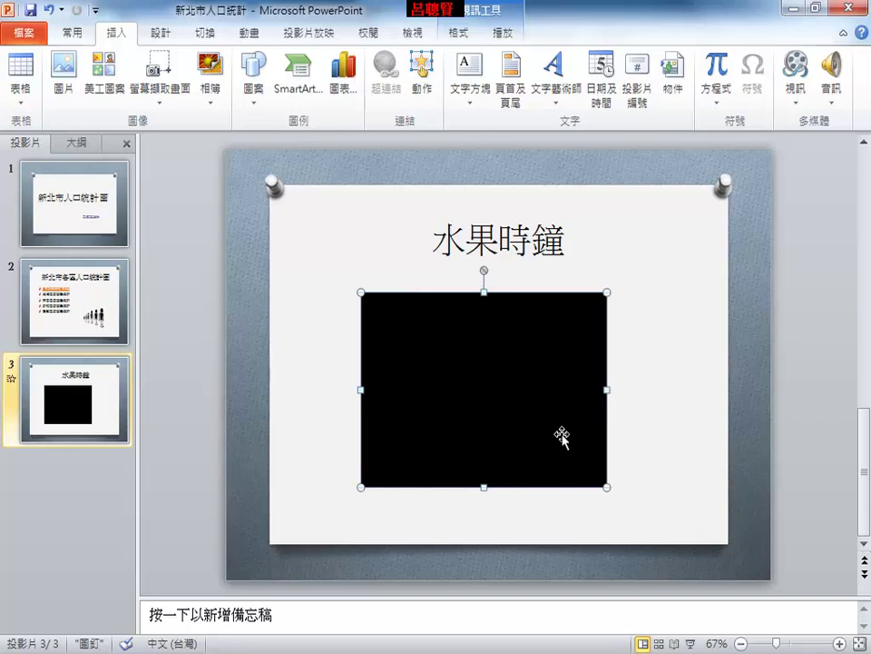
pyautogui.click(683, 454)
# Start the slide show from slide 3 to see the animated Santa clock under 水果時鐘
pyautogui.click(692, 643)
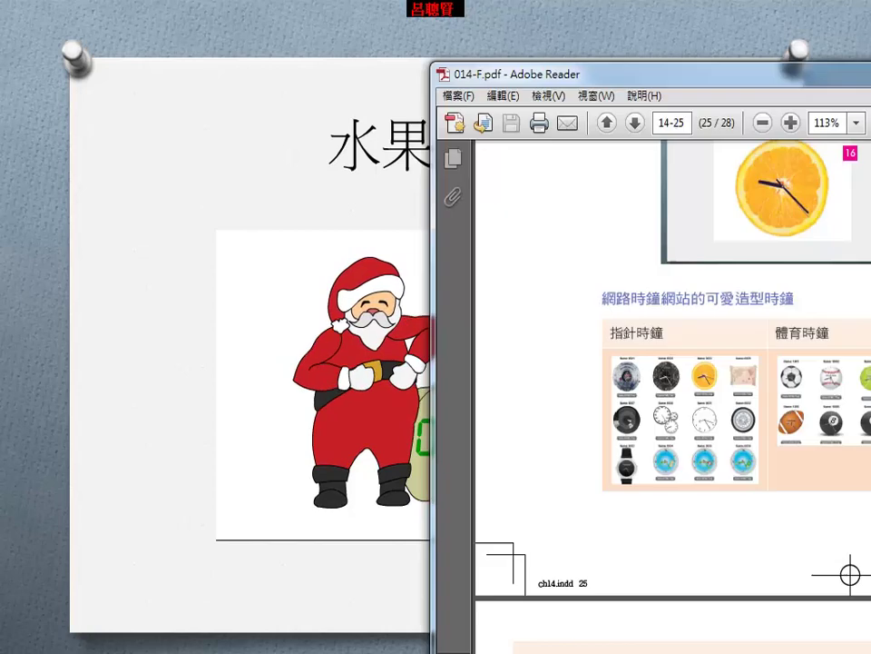
# Maximize the Adobe Reader window showing 014-F.pdf's cute web clocks page
pyautogui.click(792, 67)
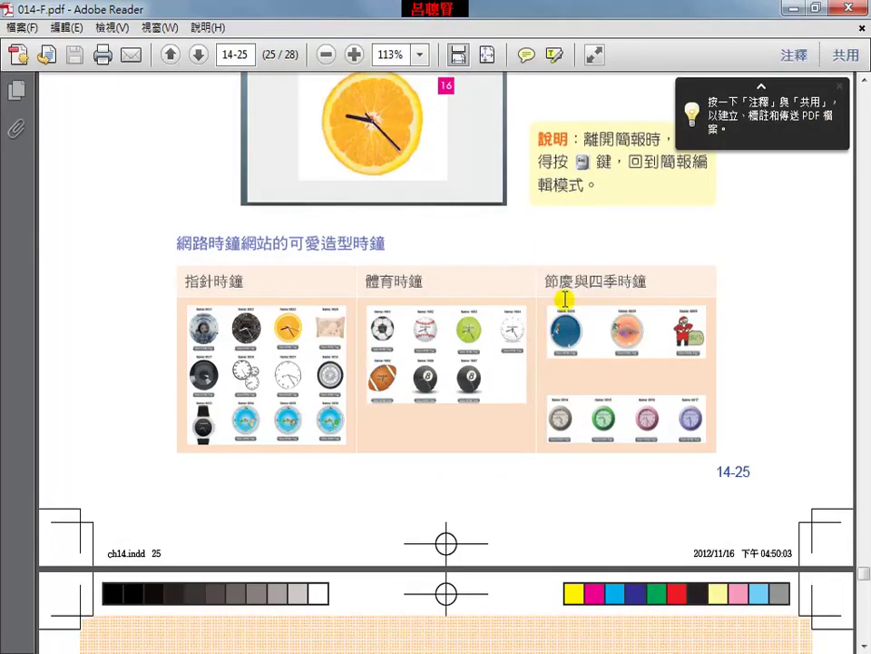
pyautogui.scroll(-3, 648, 491)
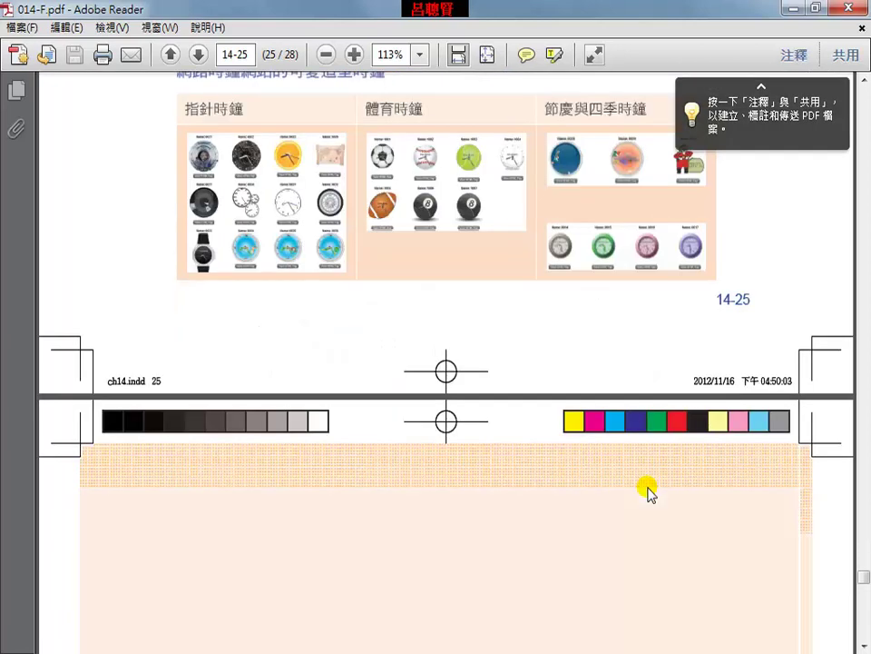
pyautogui.scroll(2, 648, 491)
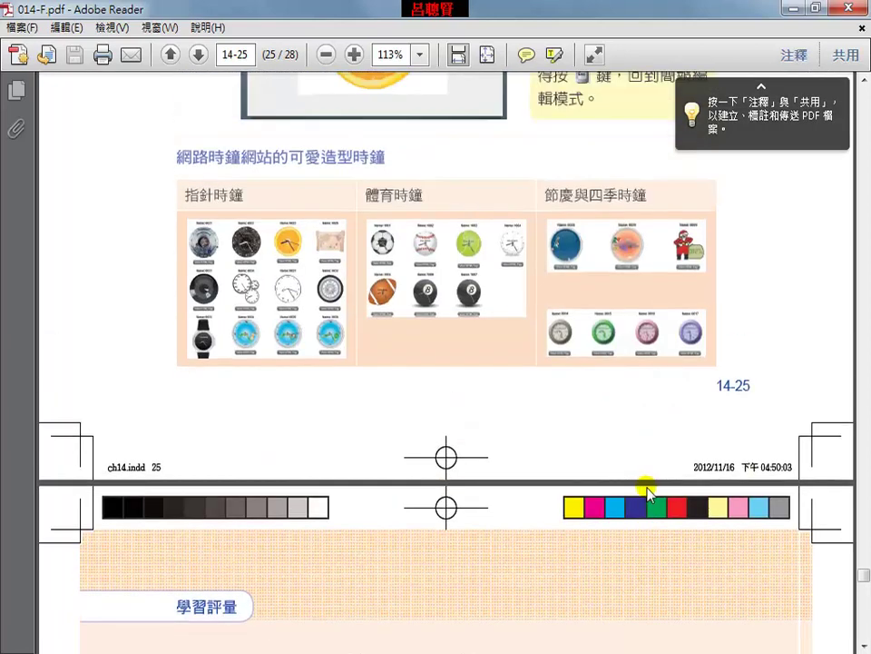